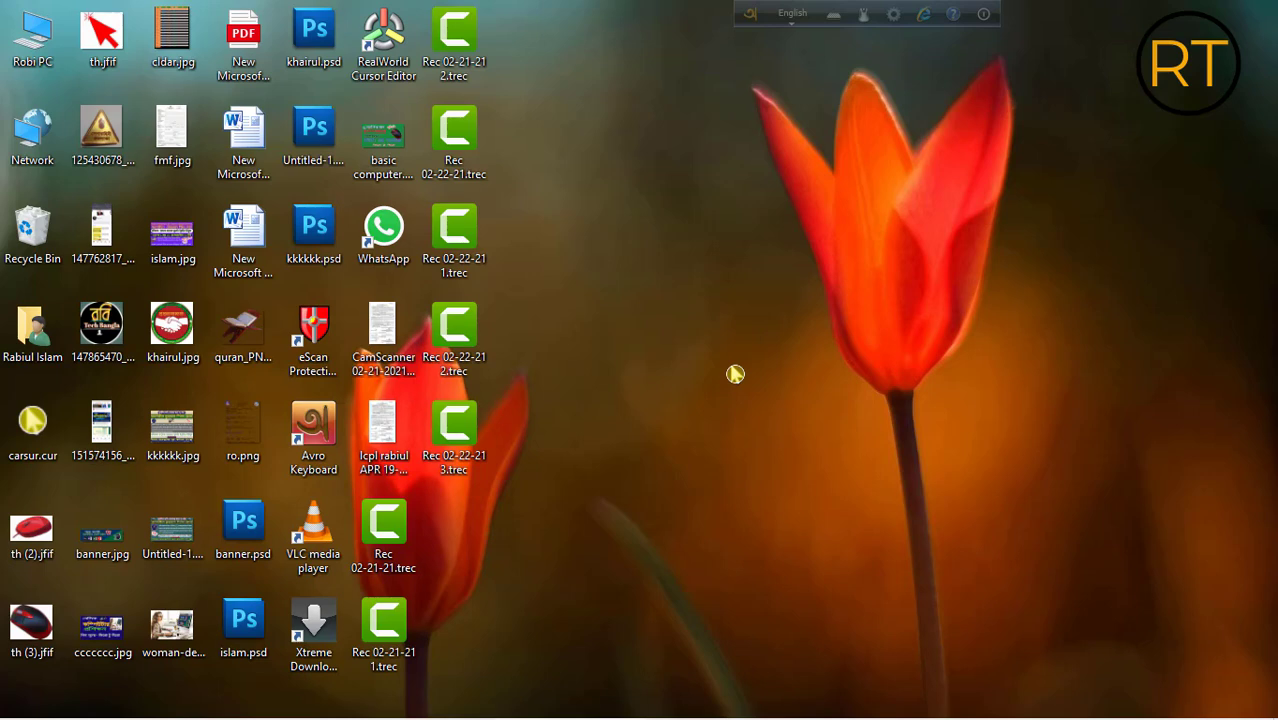
- Open the PC's drive overview, view Disk Management through the PC's Computer Management console, and minimize it
{"action": "double_click", "coordinate": [40, 33]}
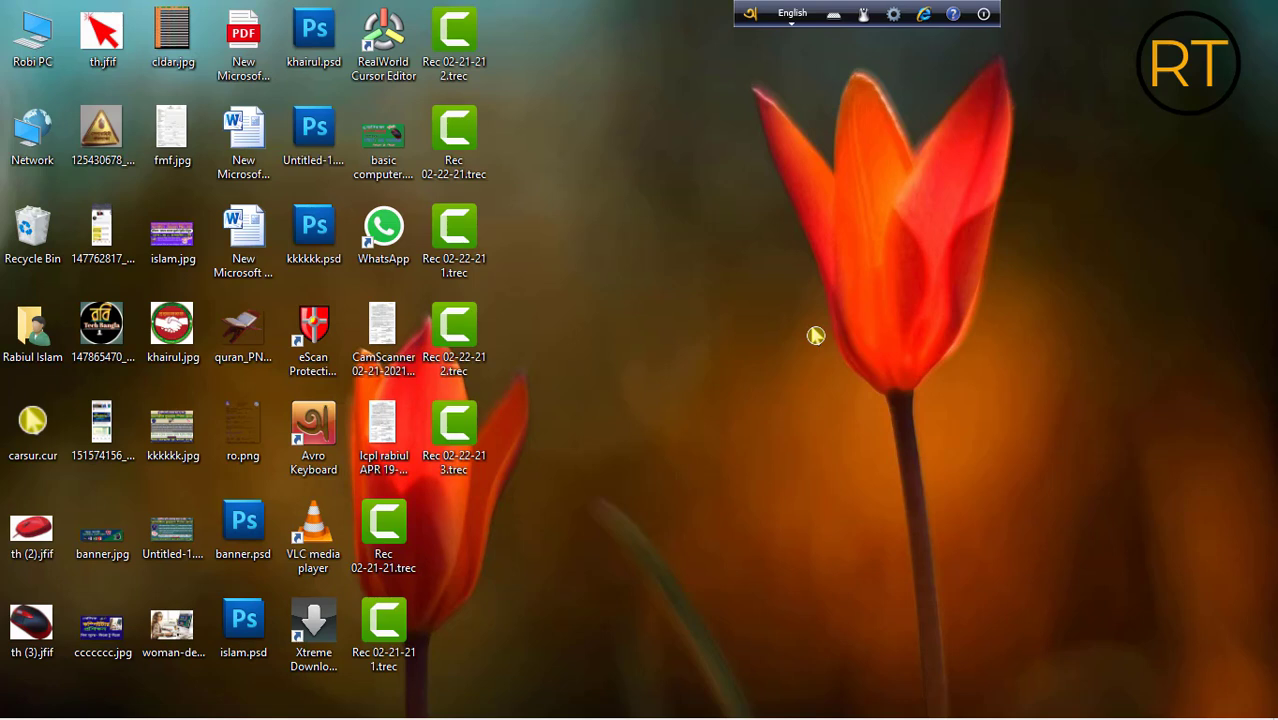
{"action": "right_click", "coordinate": [38, 47]}
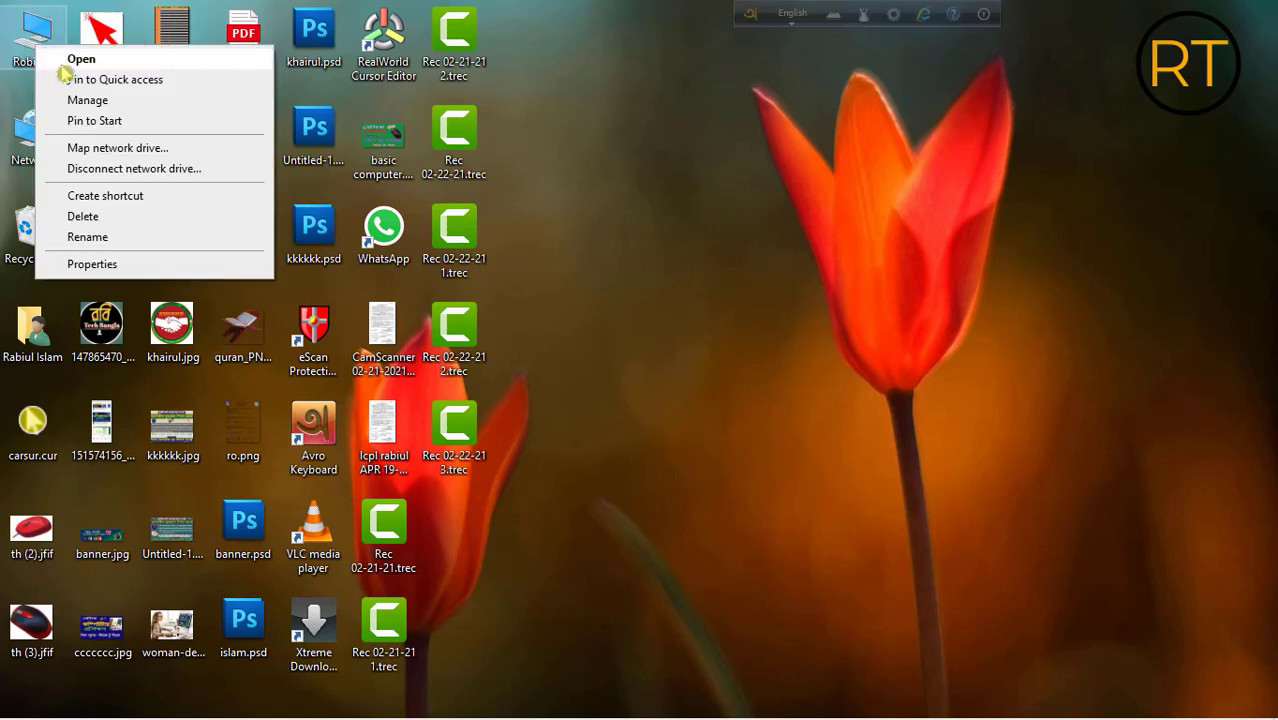
{"action": "left_click", "coordinate": [88, 100]}
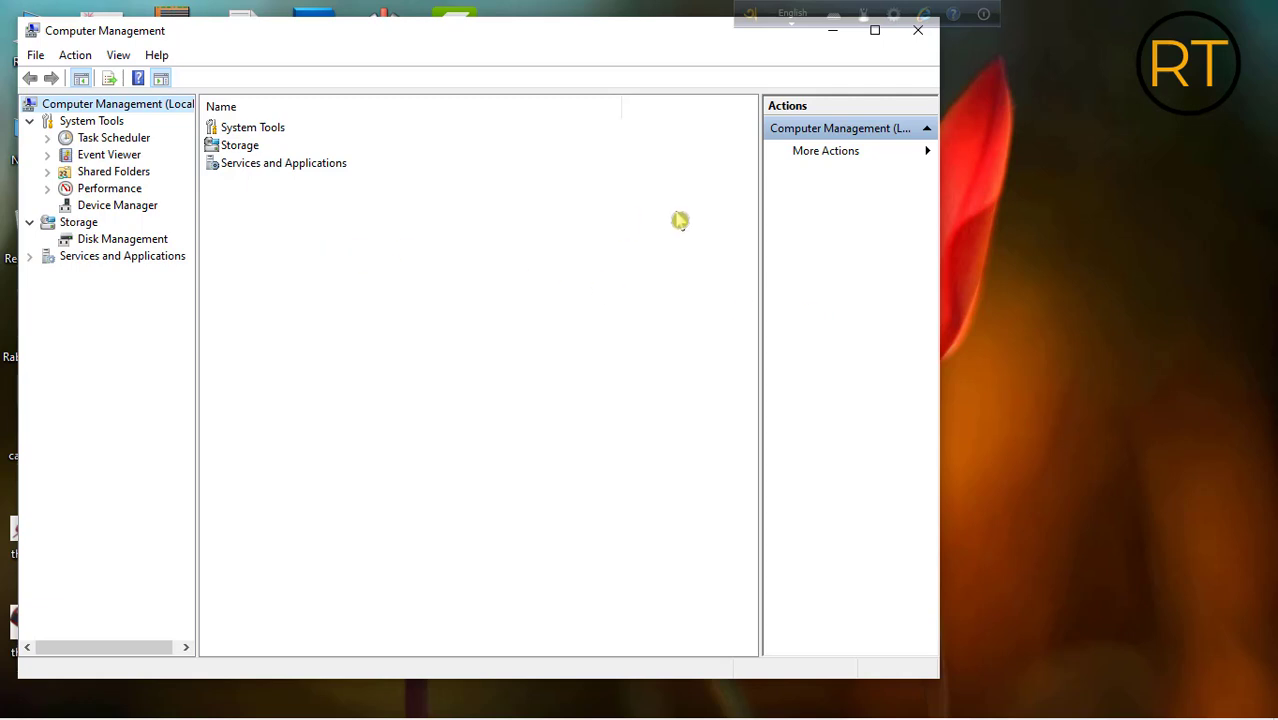
{"action": "left_click", "coordinate": [150, 243]}
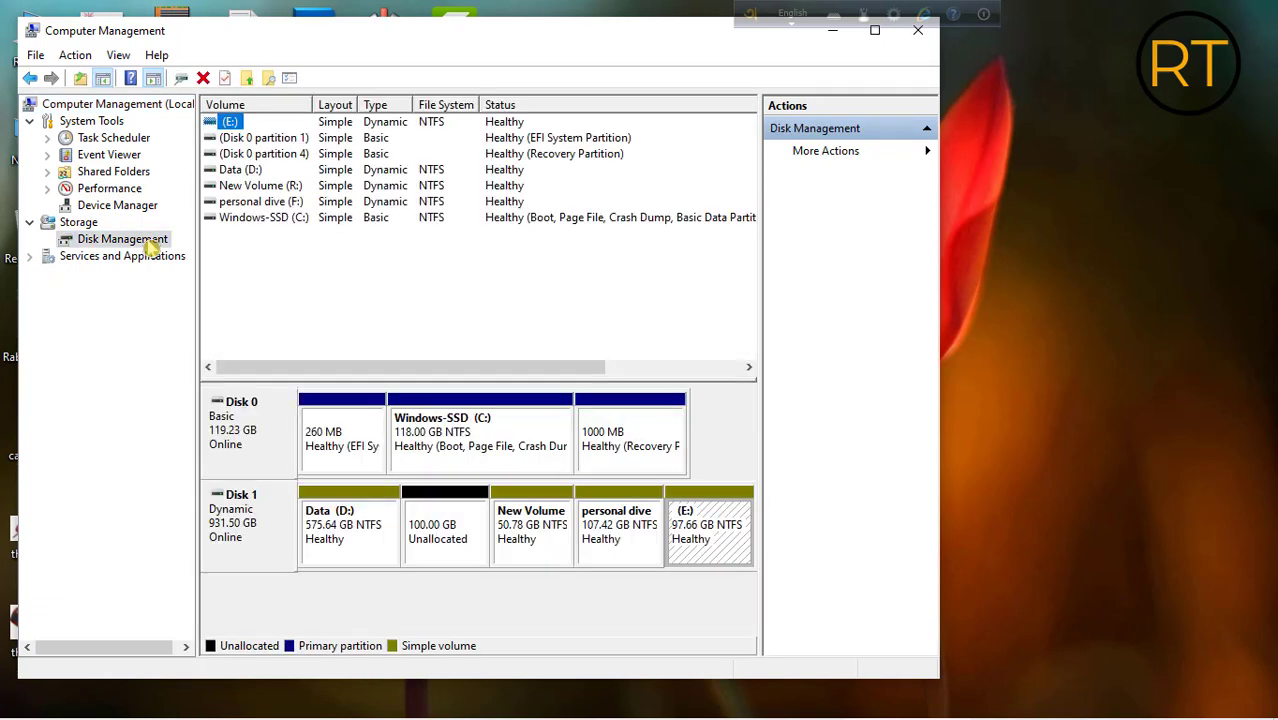
{"action": "left_click", "coordinate": [838, 40]}
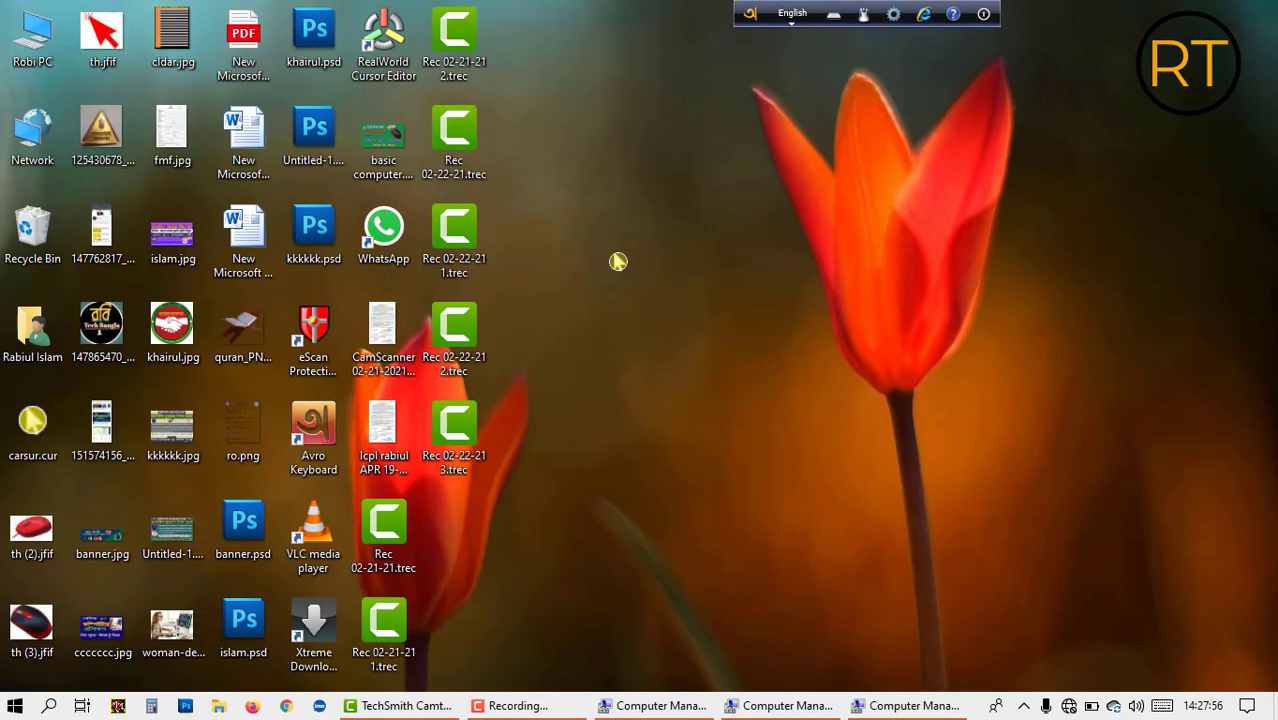
- Search Windows for "disk", open "Create and format hard disk partitions", and maximize the Disk Management window
{"action": "left_click", "coordinate": [50, 706]}
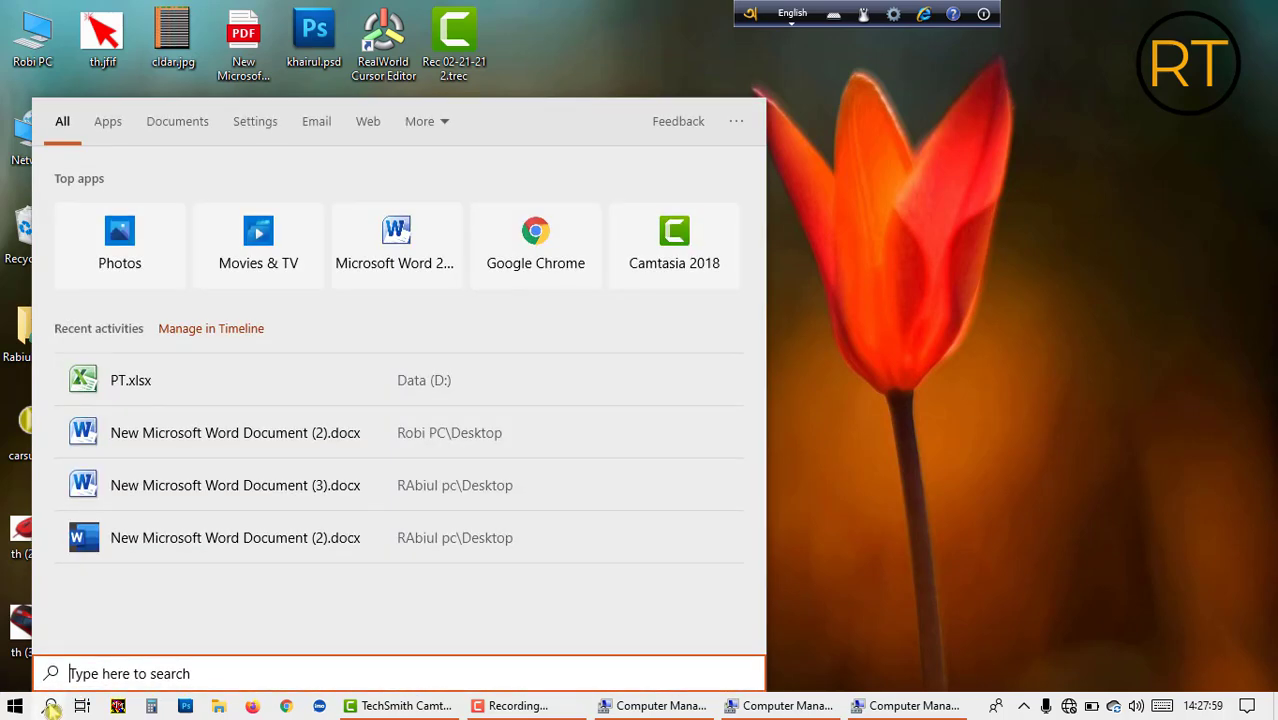
{"action": "type", "text": "disk"}
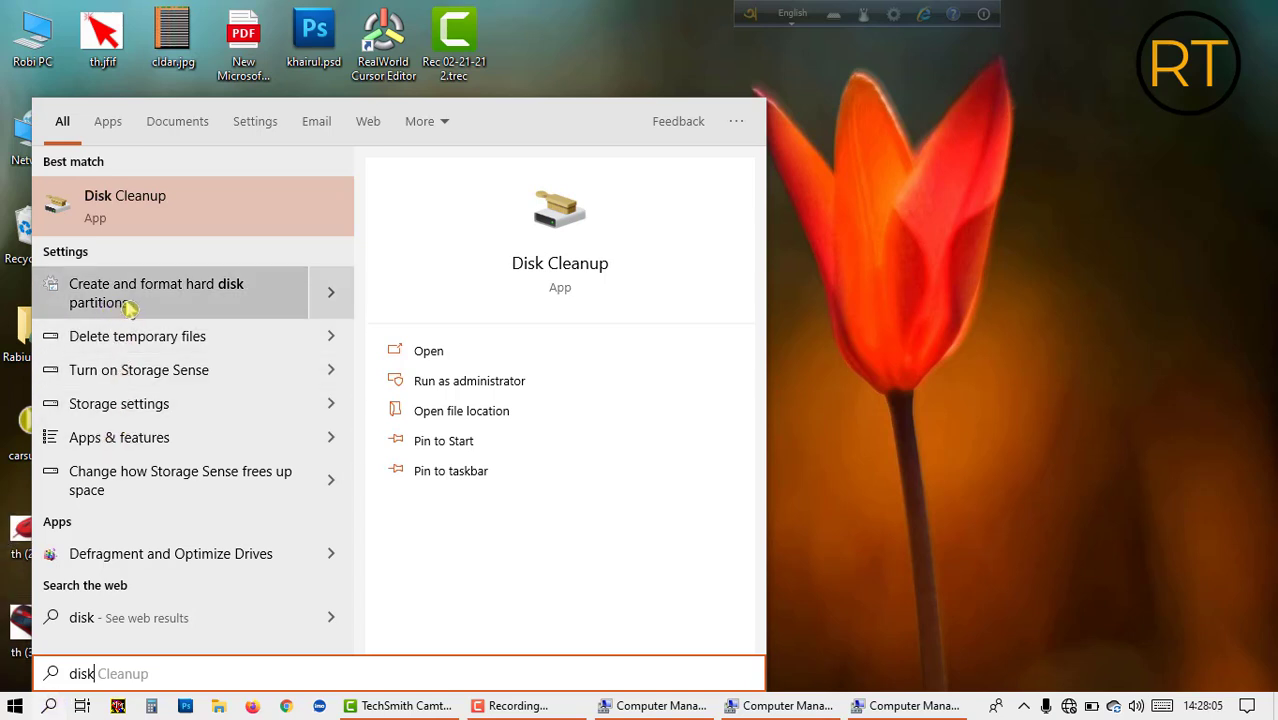
{"action": "left_click", "coordinate": [228, 288]}
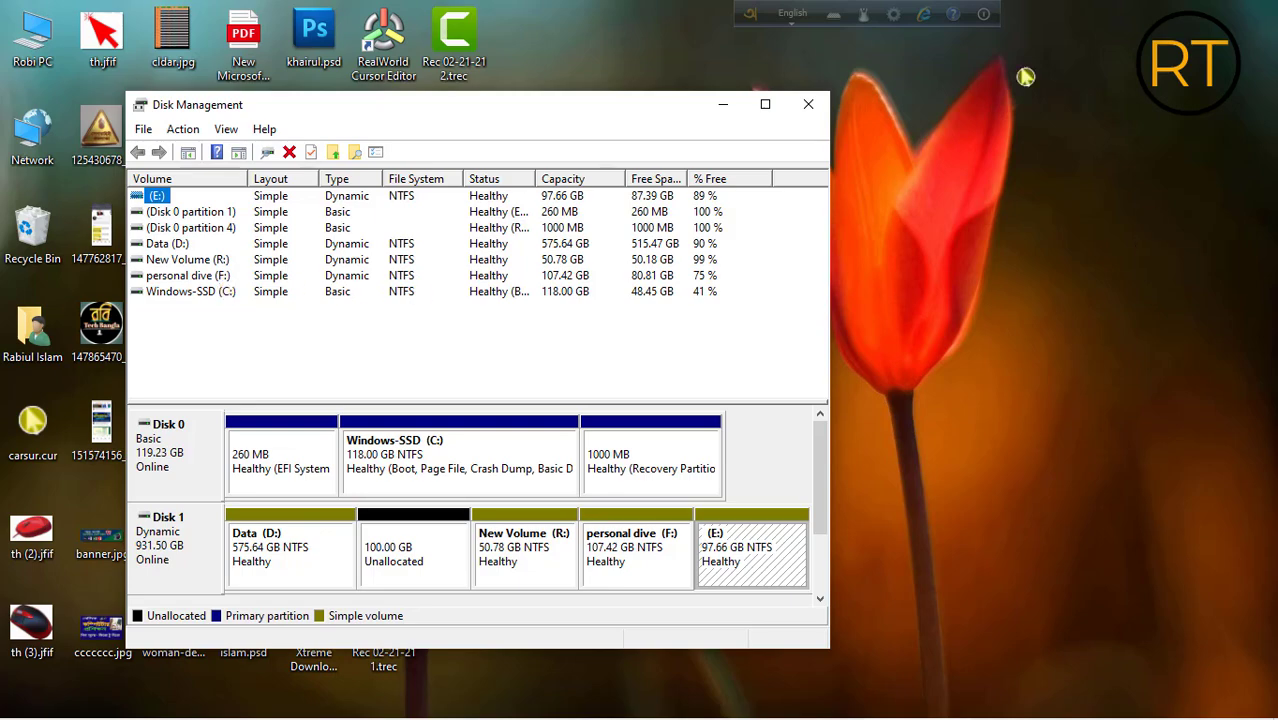
{"action": "left_click", "coordinate": [765, 104]}
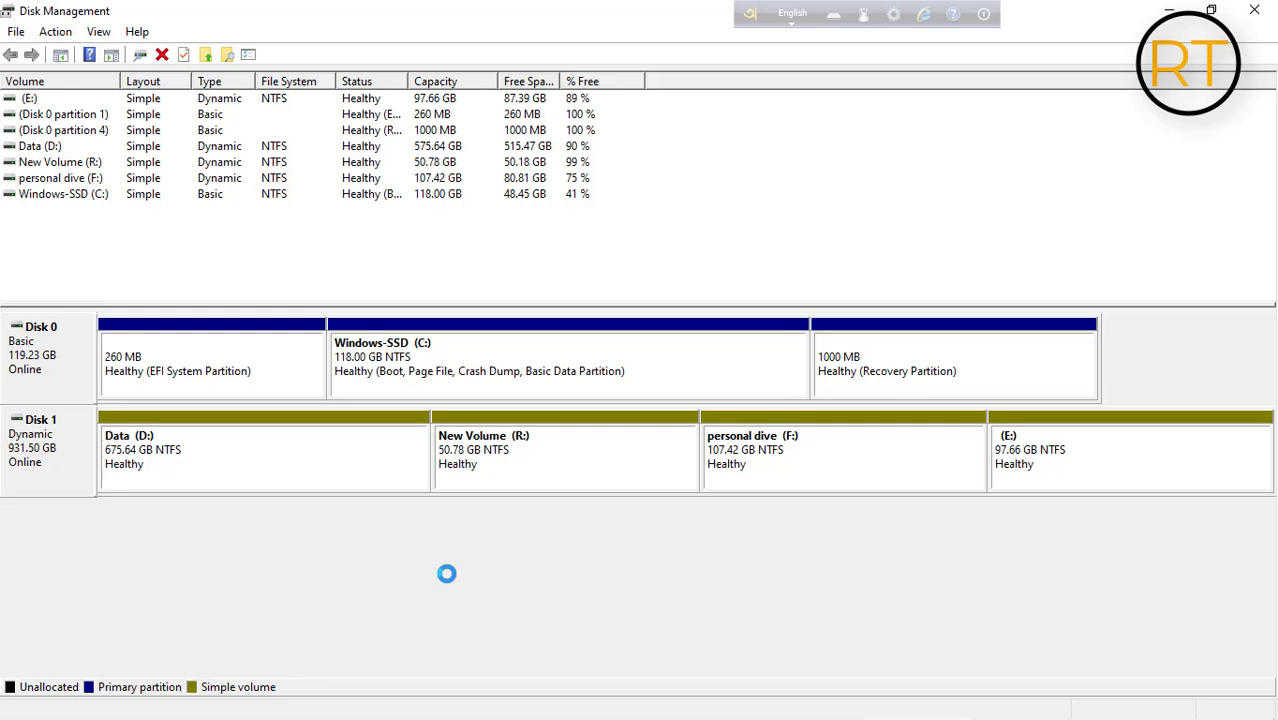
- Open the Shrink Volume settings for Data (D:) and calculate 100 × 1024 in Calculator to get the shrink amount in MB
{"action": "right_click", "coordinate": [208, 464]}
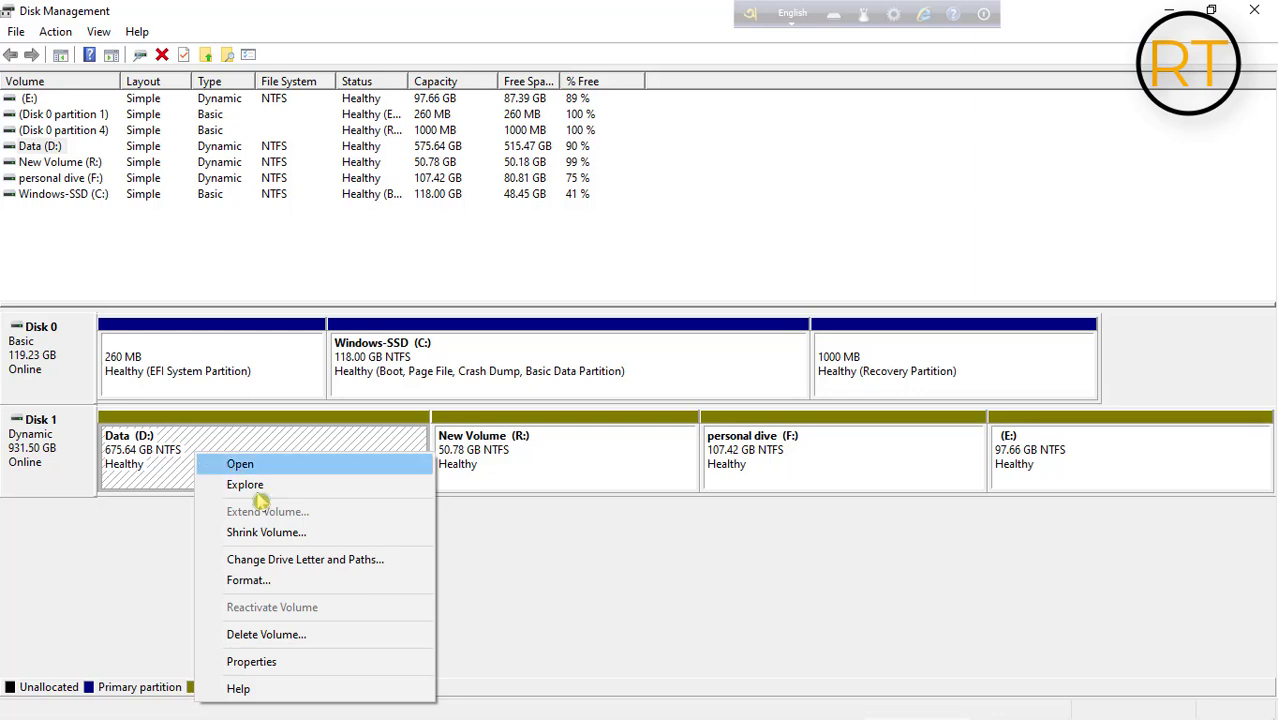
{"action": "left_click", "coordinate": [297, 537]}
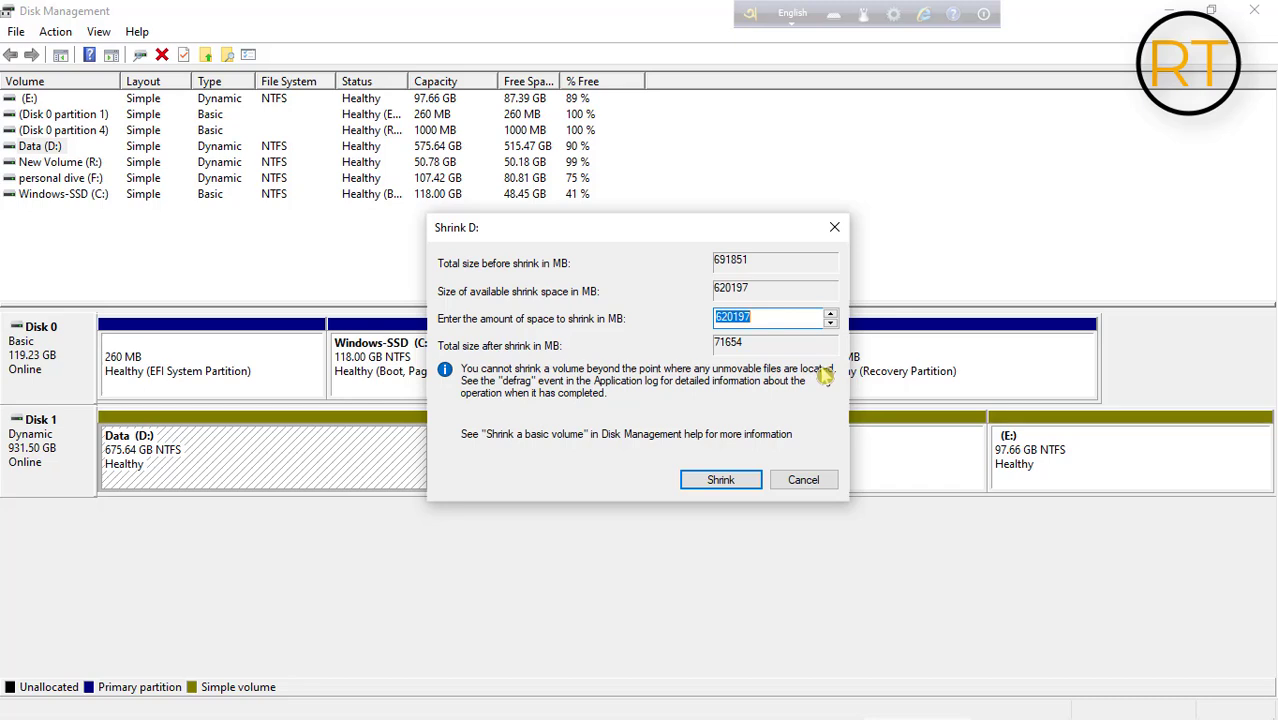
{"action": "mouse_move", "coordinate": [20, 712]}
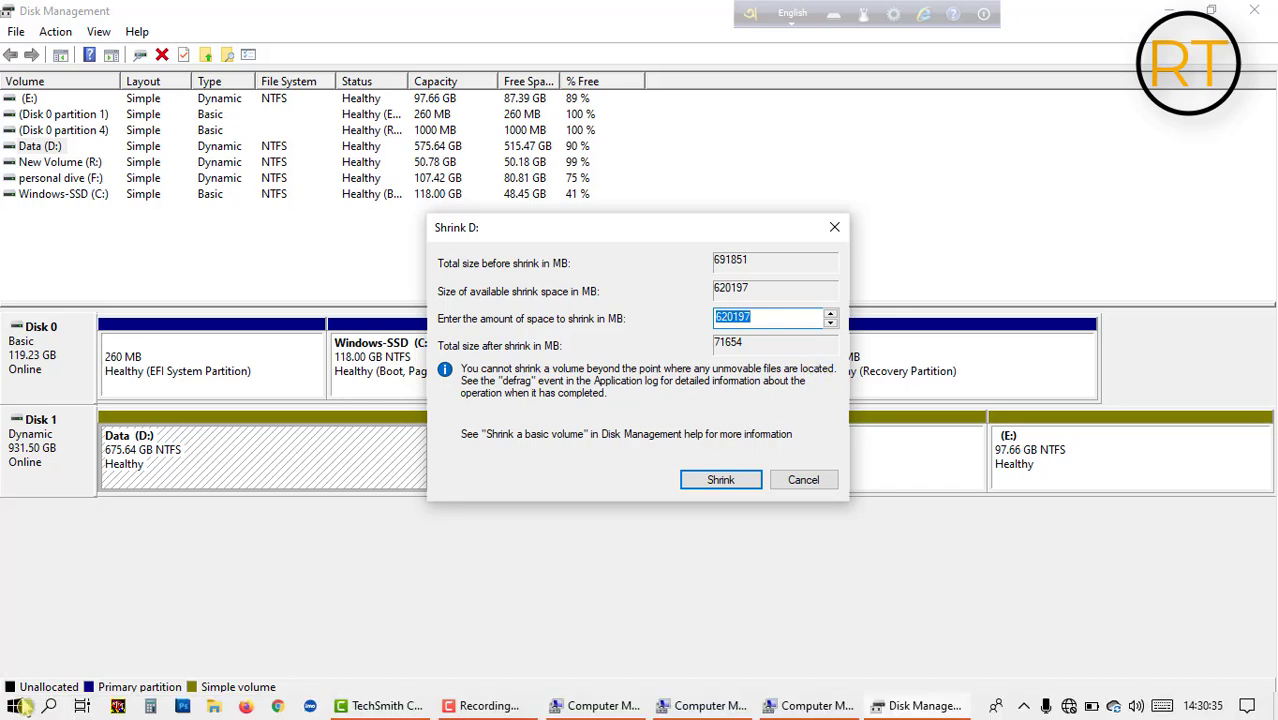
{"action": "left_click", "coordinate": [151, 706]}
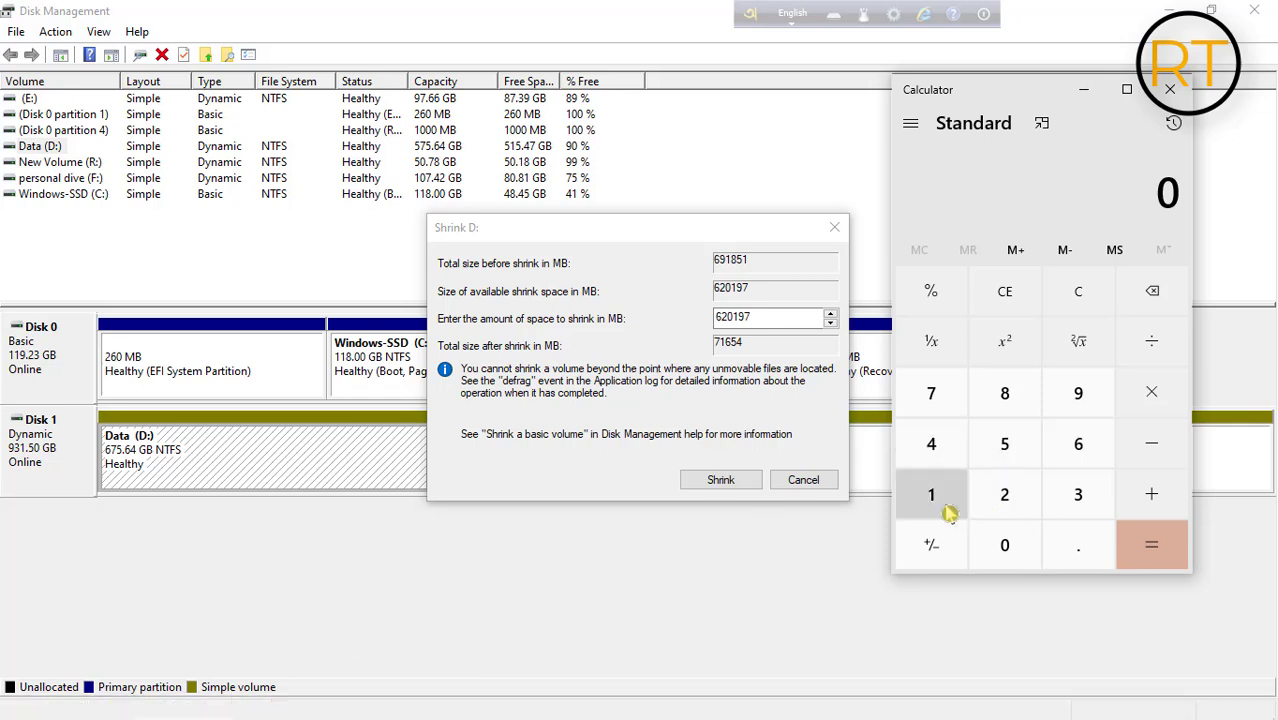
{"action": "left_click", "coordinate": [946, 506]}
{"action": "double_click", "coordinate": [1002, 553]}
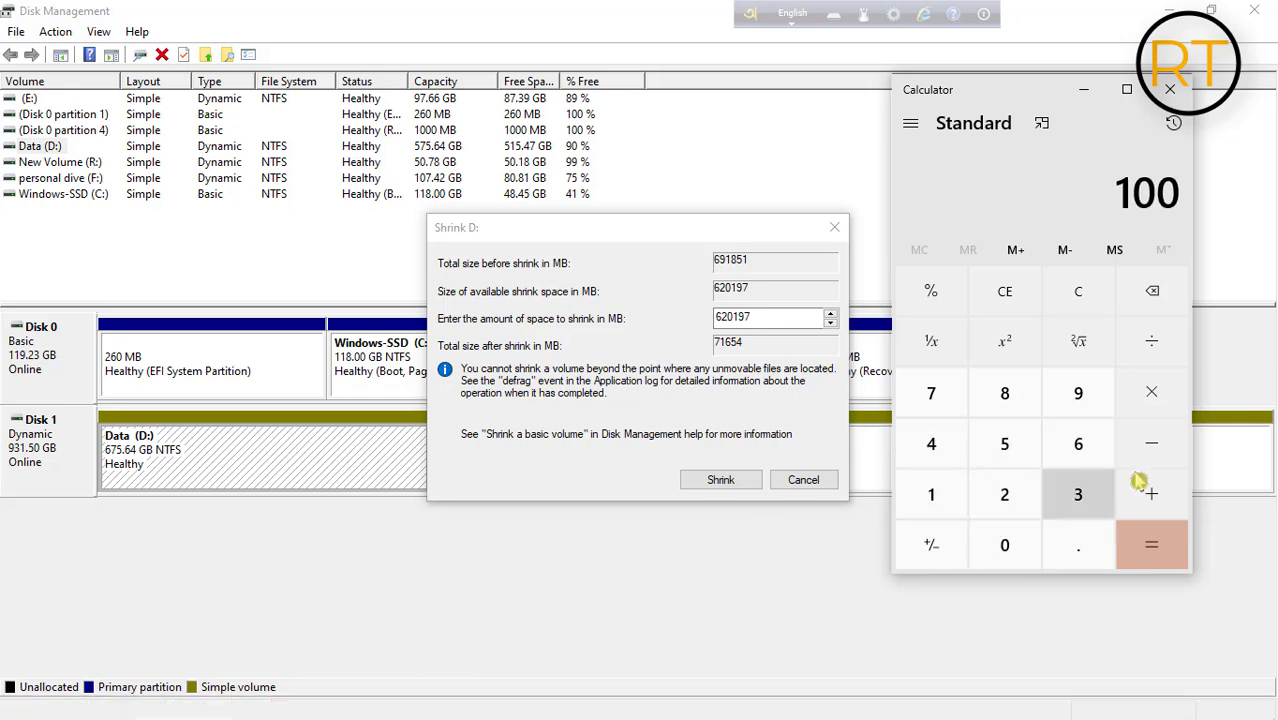
{"action": "left_click", "coordinate": [1151, 392]}
{"action": "left_click", "coordinate": [928, 506]}
{"action": "left_click", "coordinate": [1006, 548]}
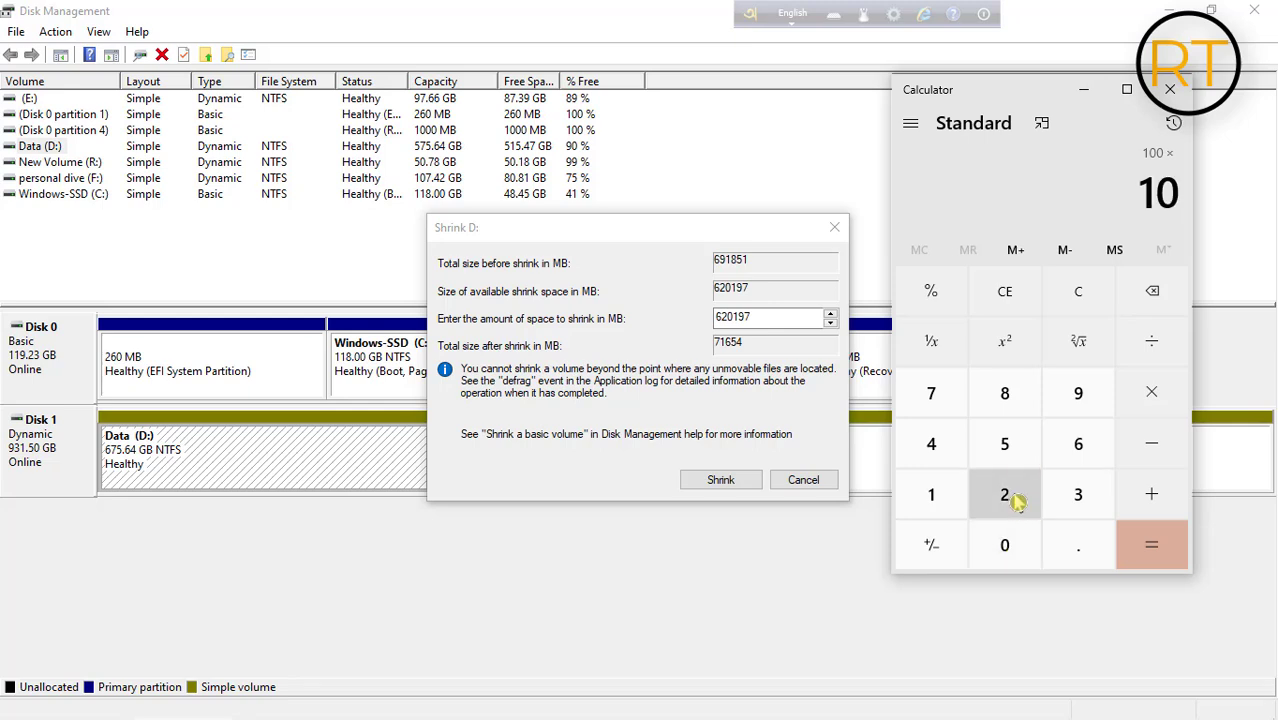
{"action": "left_click", "coordinate": [1008, 496]}
{"action": "left_click", "coordinate": [935, 447]}
{"action": "left_click", "coordinate": [1145, 556]}
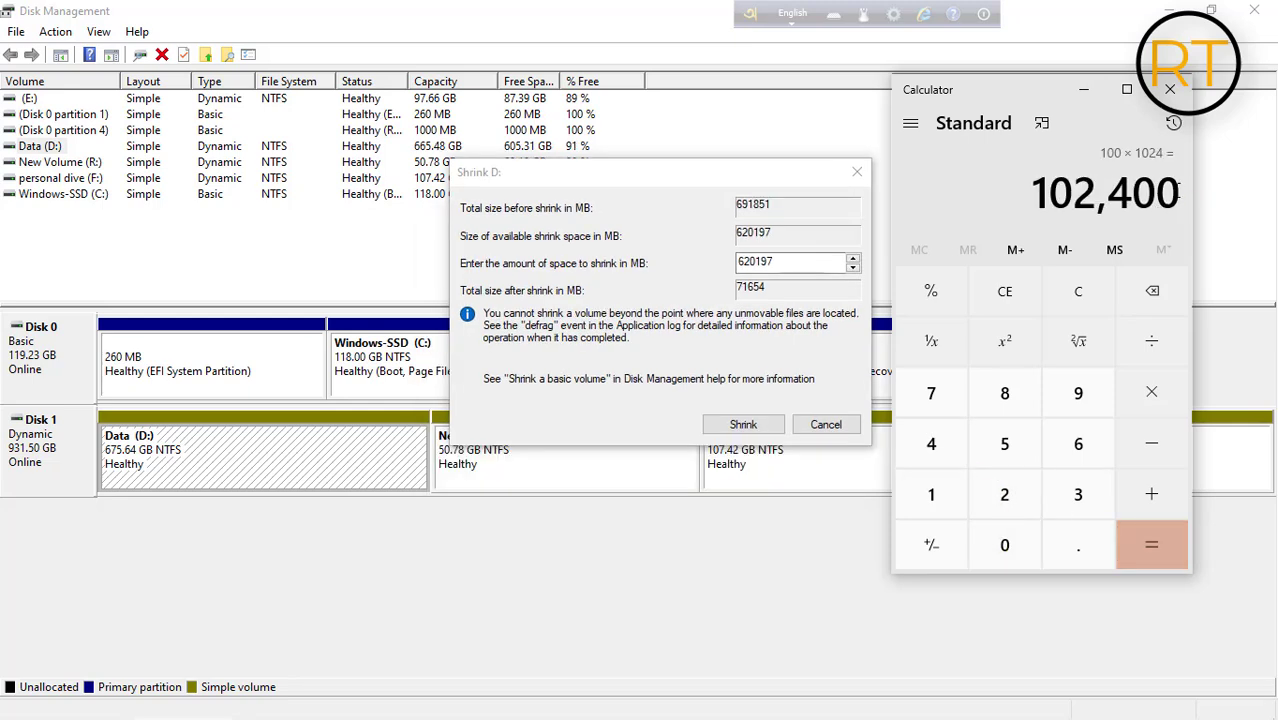
{"action": "left_click_drag", "start_coordinate": [1180, 190], "coordinate": [1030, 190]}
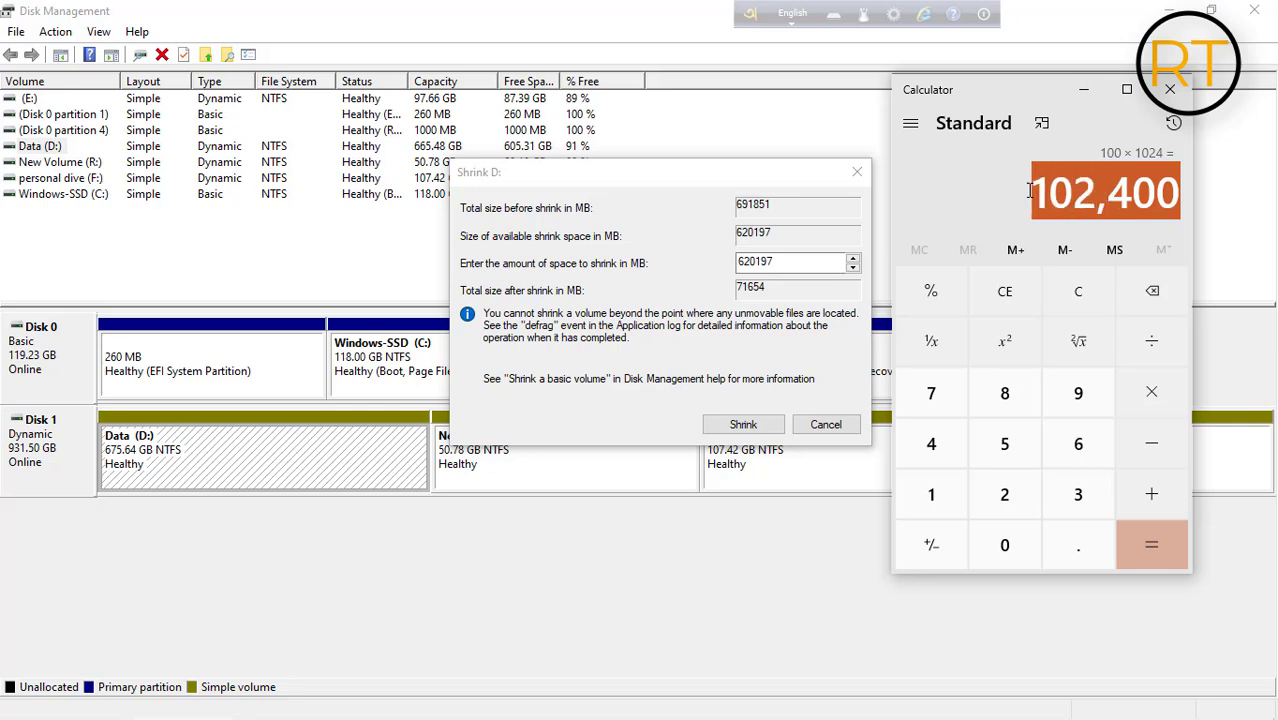
- Set the amount of space to shrink on Data (D:) to 102400 MB and carry out the shrink
{"action": "left_click", "coordinate": [793, 263]}
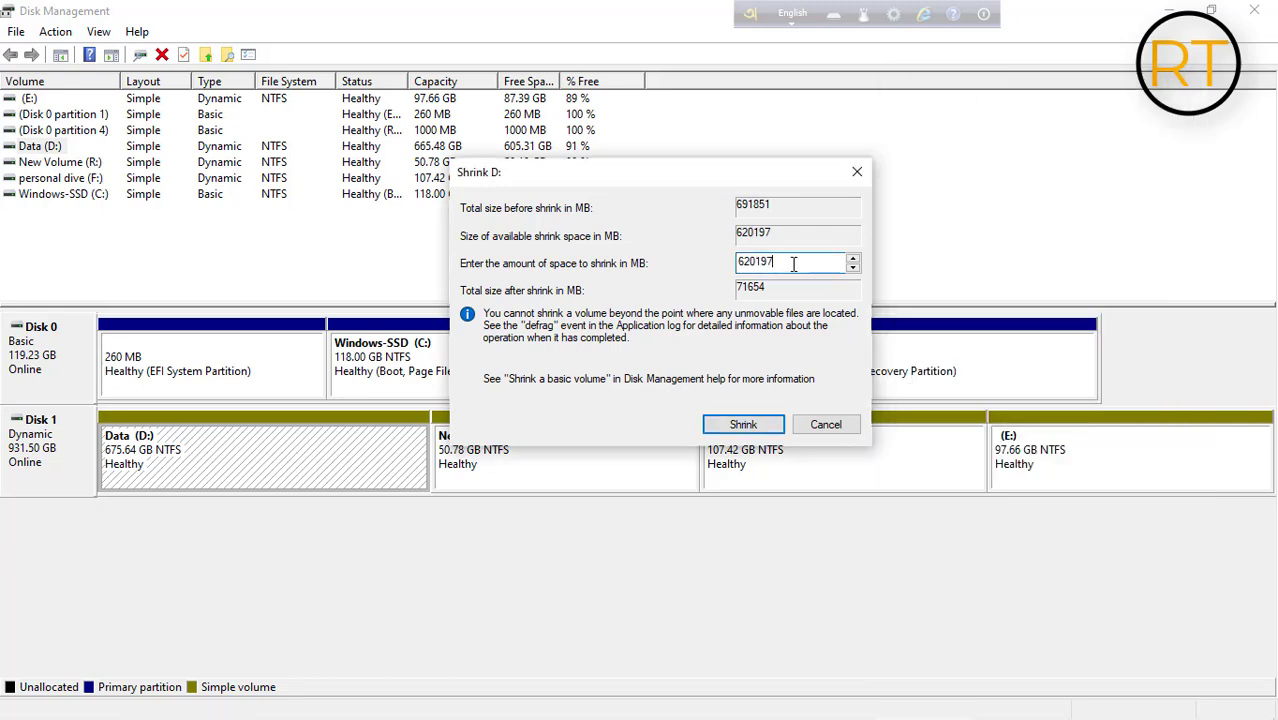
{"action": "key", "text": "BackSpace"}
{"action": "key", "text": "BackSpace"}
{"action": "key", "text": "BackSpace"}
{"action": "key", "text": "BackSpace"}
{"action": "key", "text": "BackSpace"}
{"action": "key", "text": "BackSpace"}
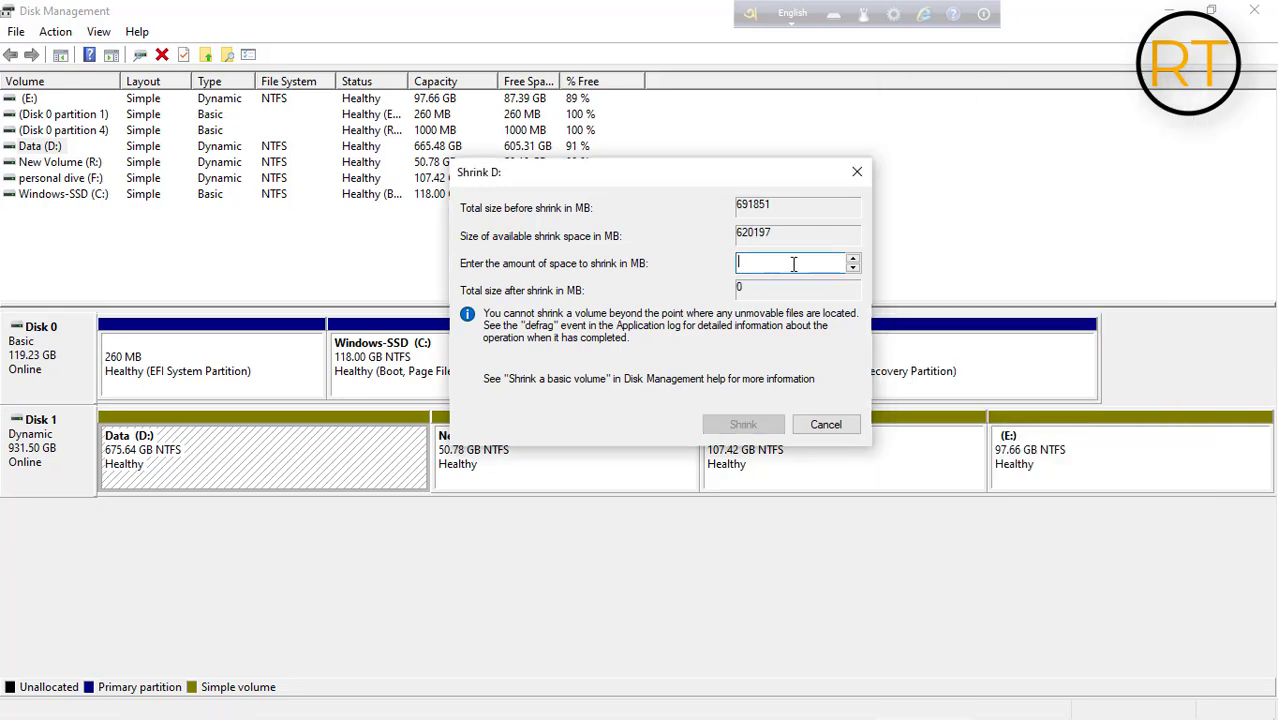
{"action": "type", "text": "102"}
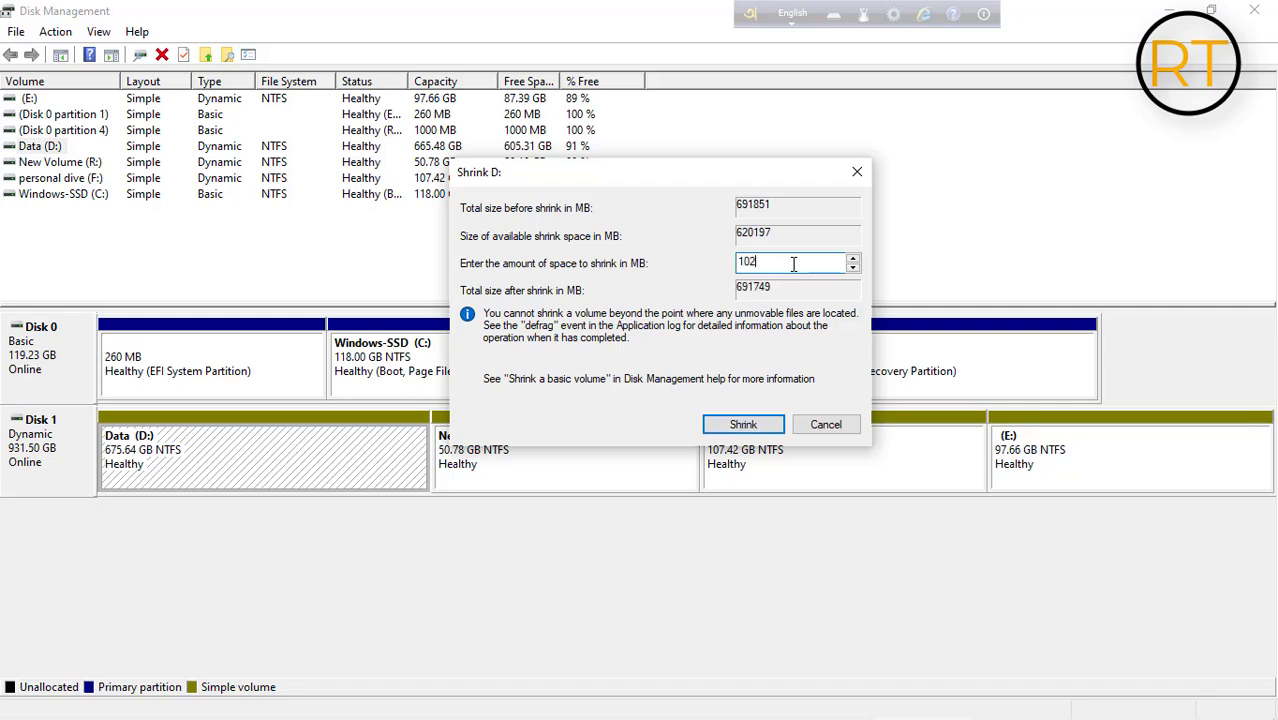
{"action": "type", "text": "400"}
{"action": "left_click", "coordinate": [756, 430]}
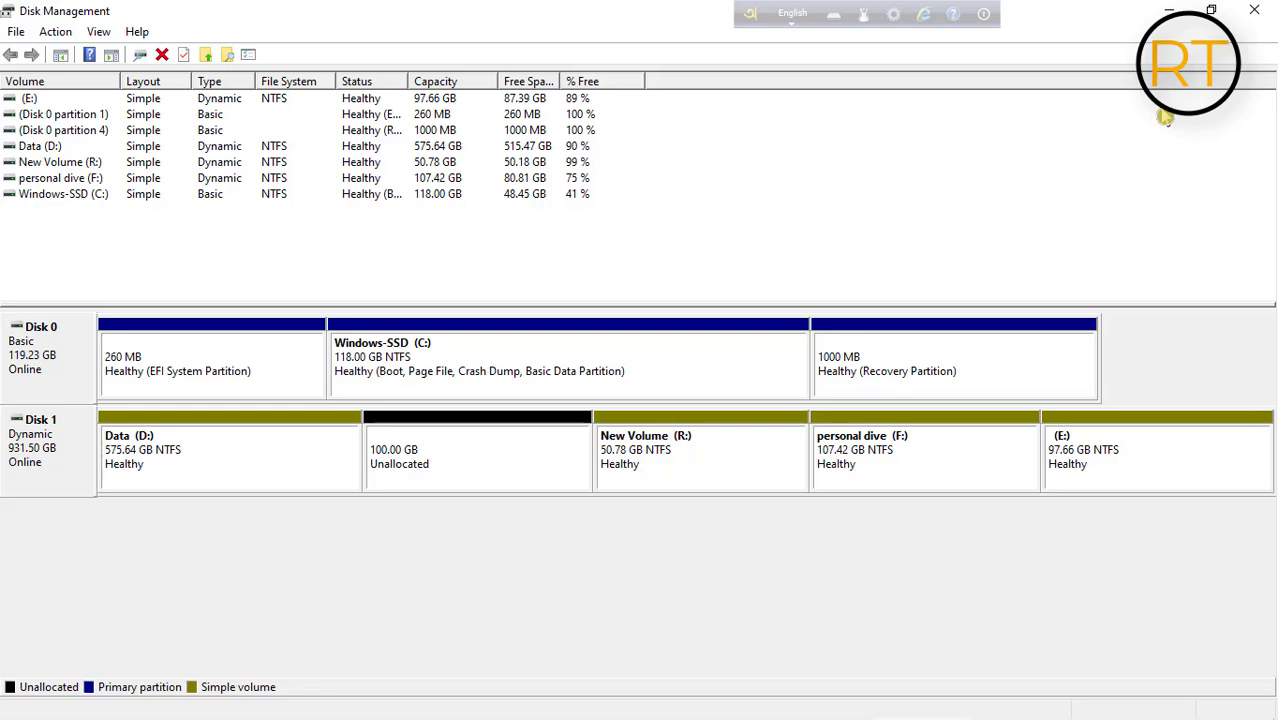
- Check the listed drives in the PC's drive overview and return to Disk Management
{"action": "left_click", "coordinate": [1166, 12]}
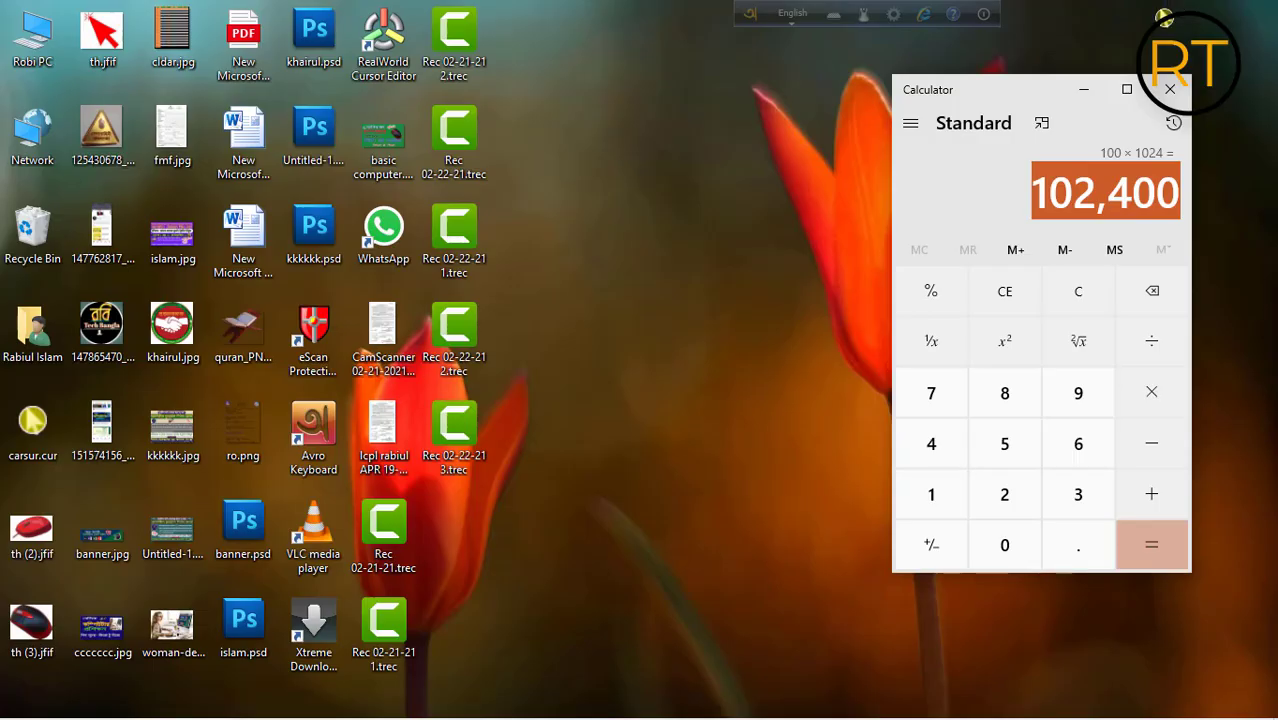
{"action": "double_click", "coordinate": [32, 35]}
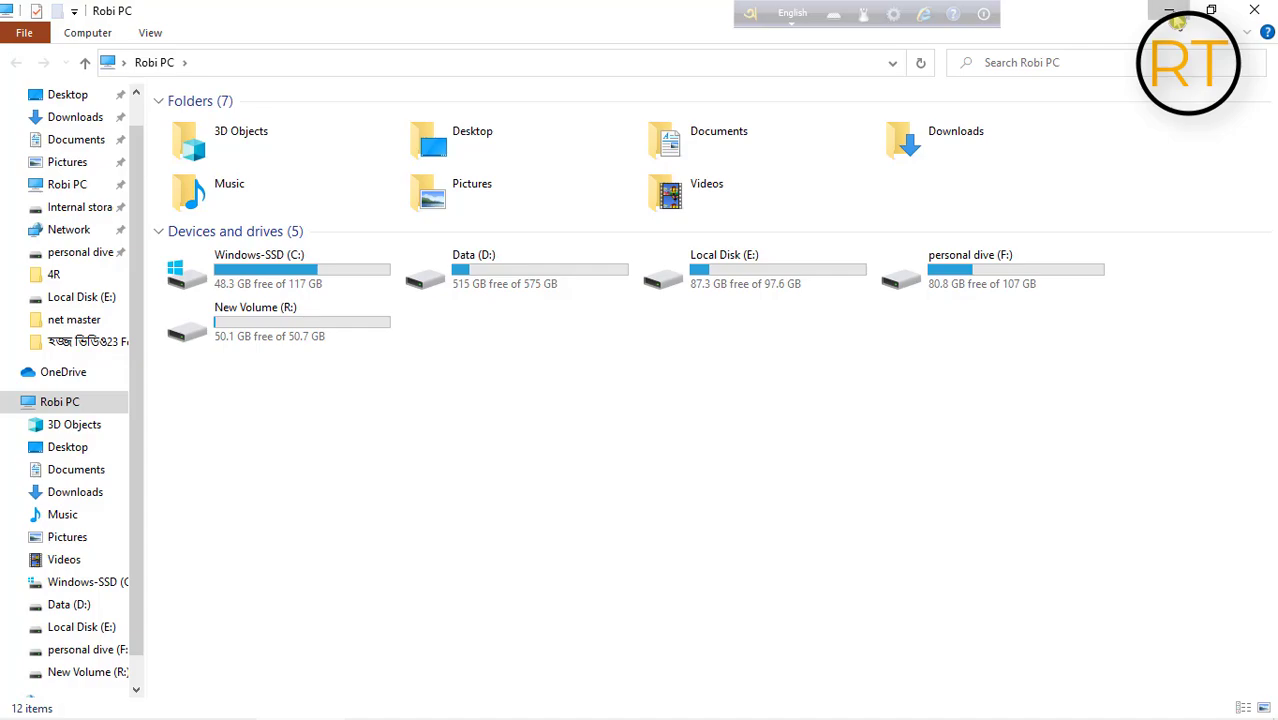
{"action": "left_click", "coordinate": [1169, 12]}
{"action": "mouse_move", "coordinate": [812, 710]}
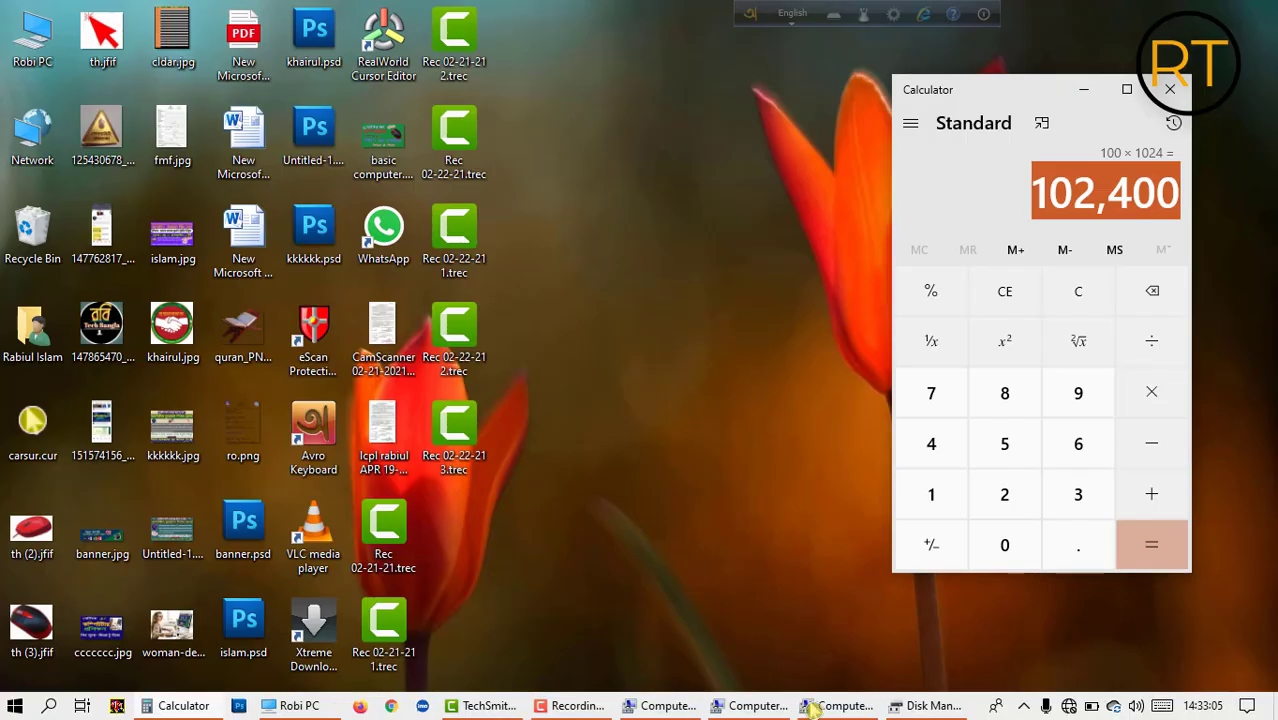
{"action": "left_click", "coordinate": [928, 706]}
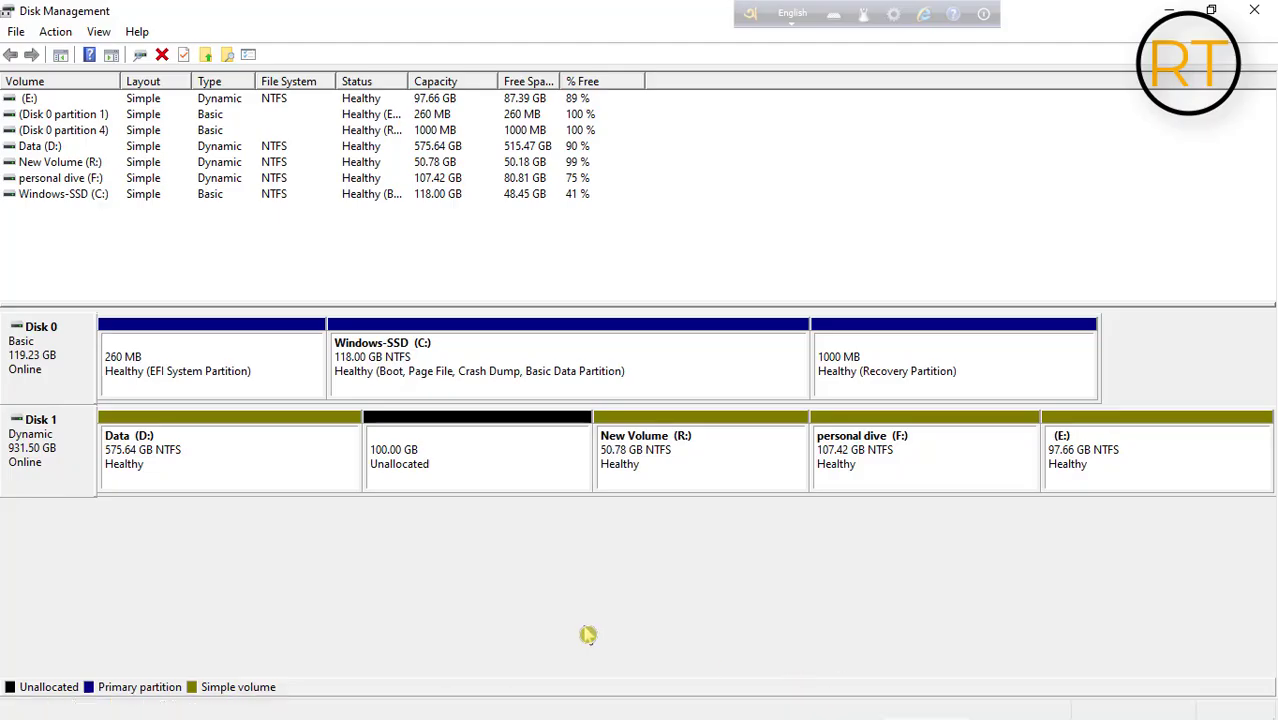
- Start a new simple volume on Disk 1's unallocated space, keeping the 102400 MB size and drive letter G
{"action": "right_click", "coordinate": [440, 479]}
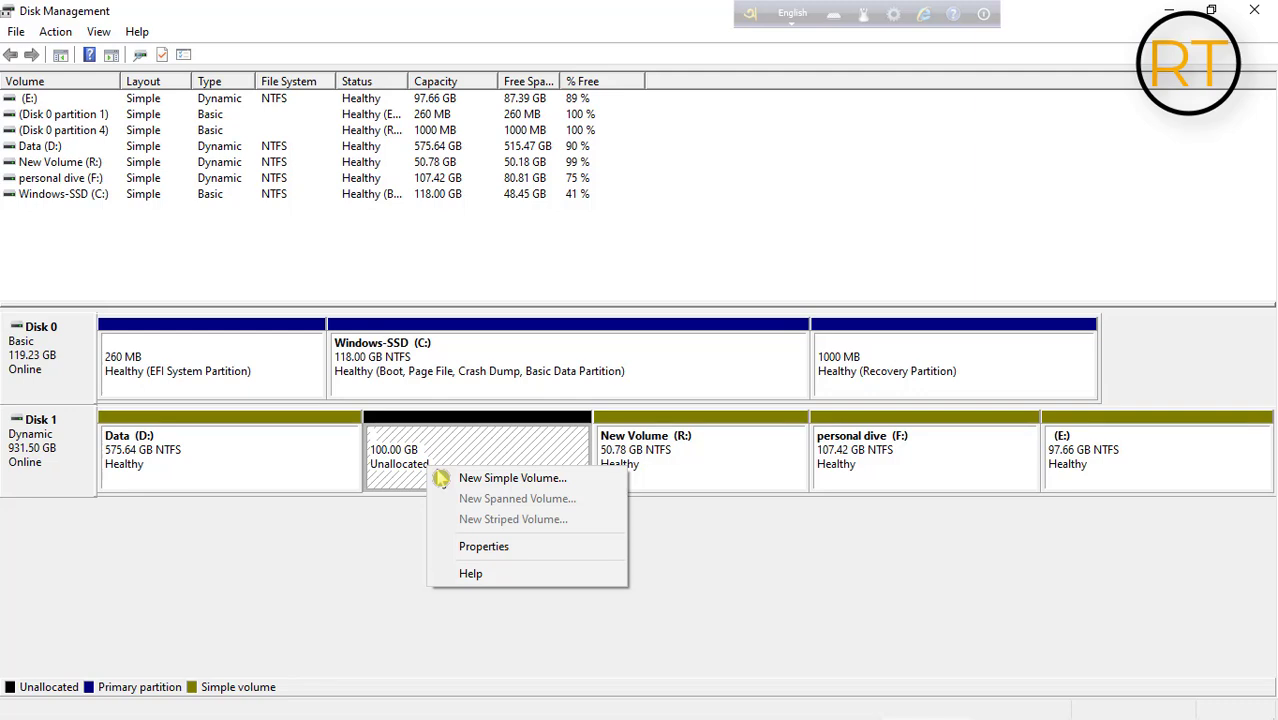
{"action": "left_click", "coordinate": [561, 479]}
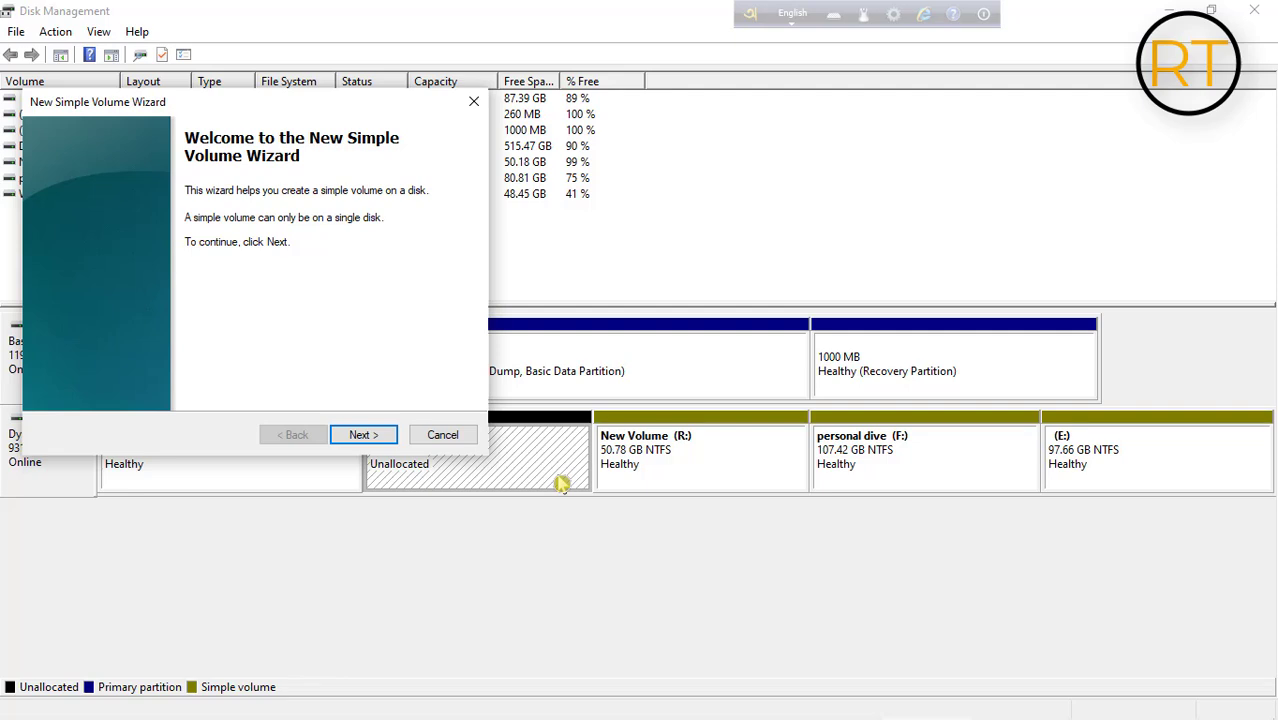
{"action": "left_click", "coordinate": [370, 436]}
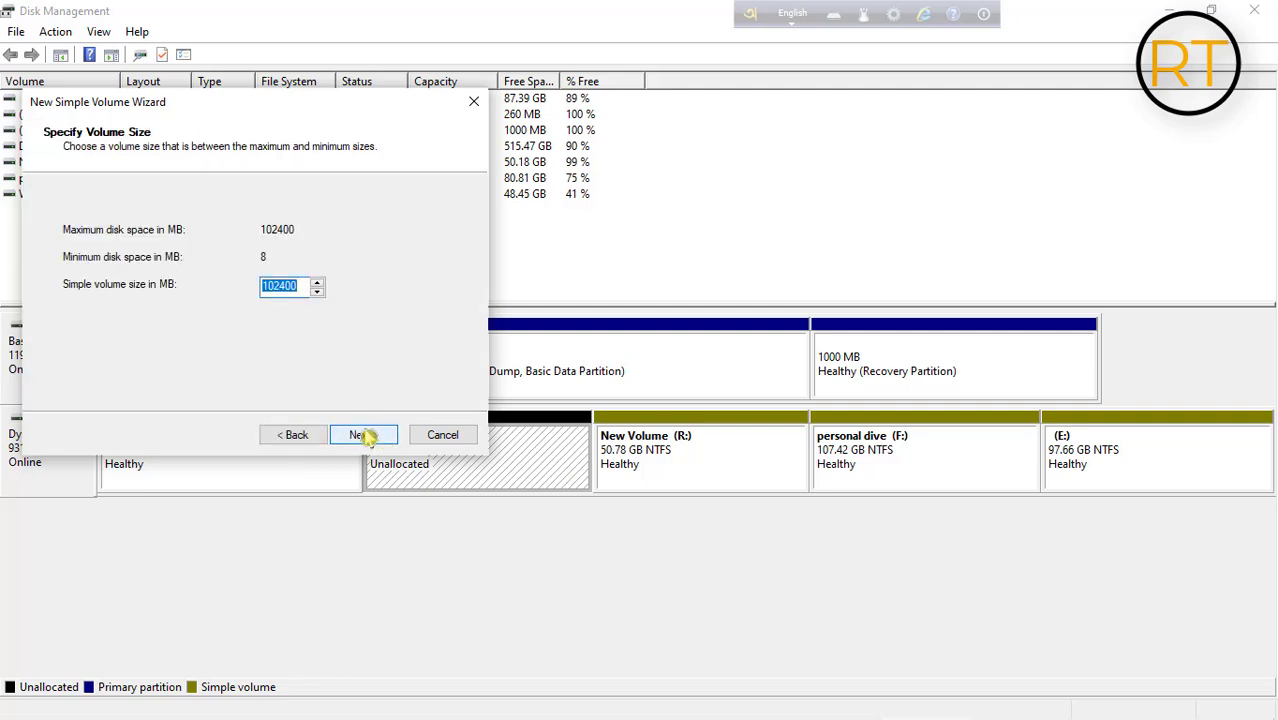
{"action": "left_click", "coordinate": [366, 436]}
{"action": "left_click", "coordinate": [366, 436]}
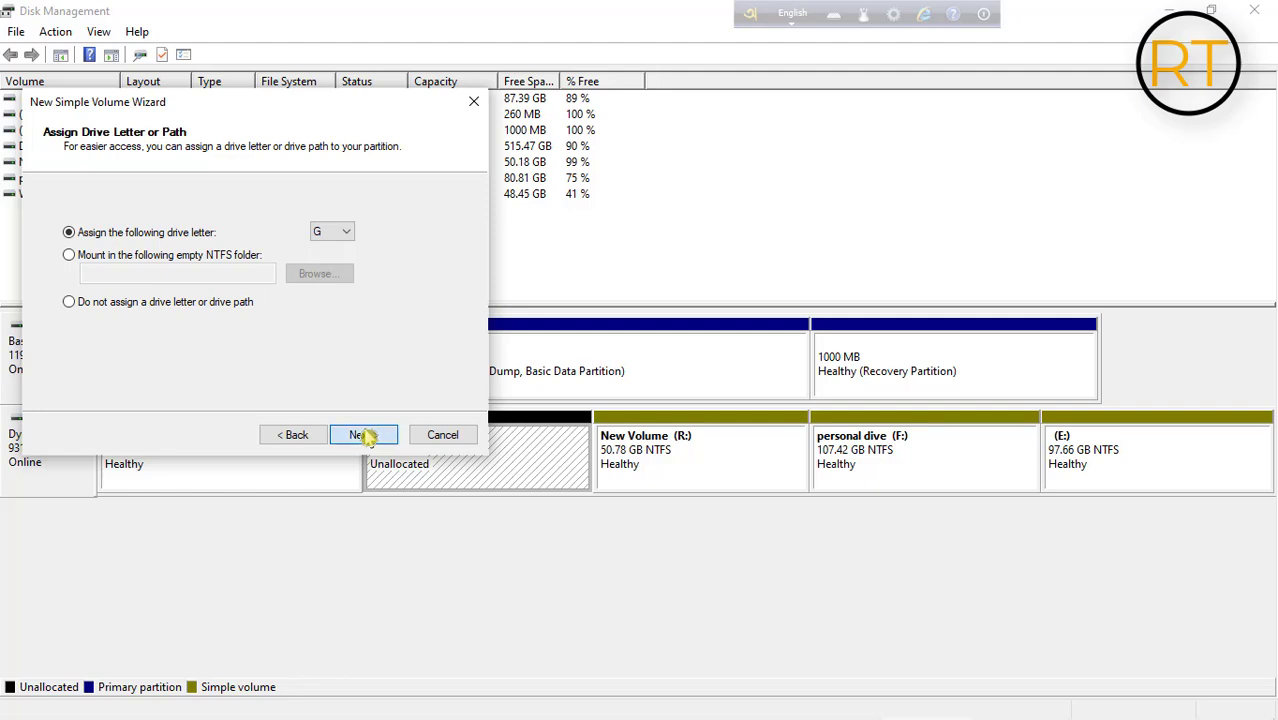
- Replace the volume label with robi2, keep the NTFS quick format settings, and finish creating the volume
{"action": "left_click", "coordinate": [296, 322]}
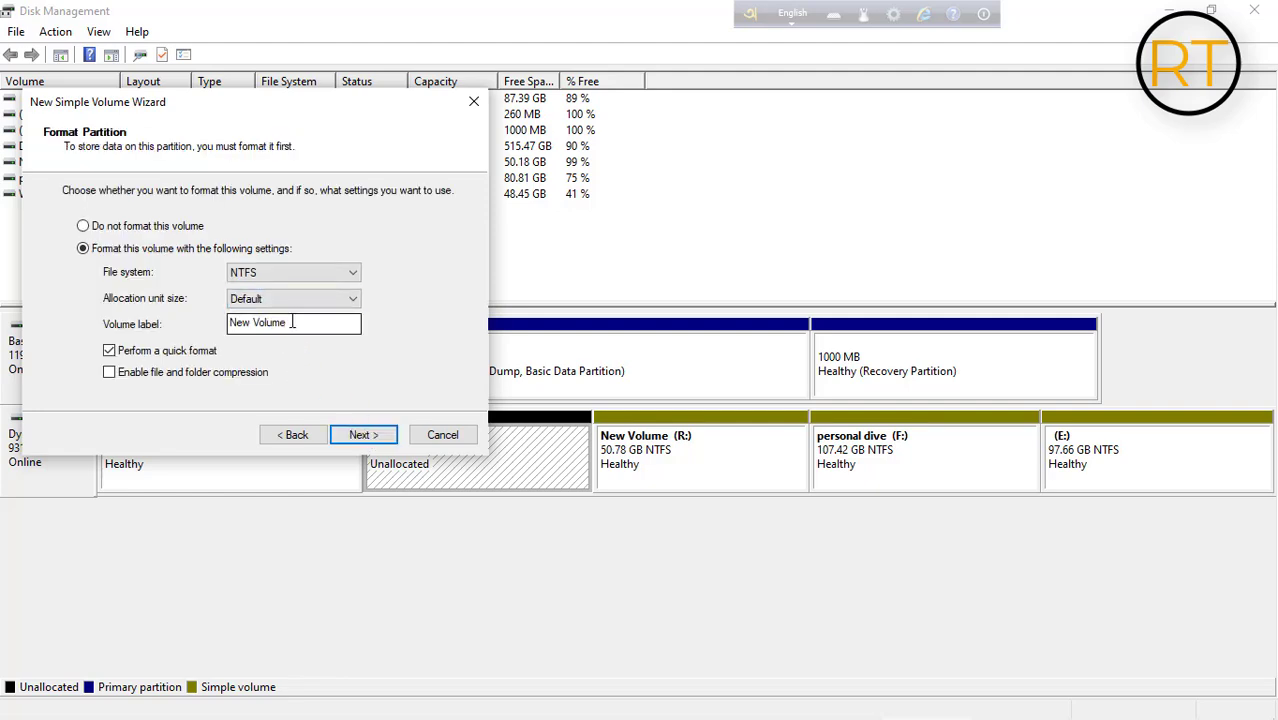
{"action": "key", "text": "BackSpace"}
{"action": "key", "text": "BackSpace"}
{"action": "key", "text": "BackSpace"}
{"action": "key", "text": "BackSpace"}
{"action": "key", "text": "BackSpace"}
{"action": "key", "text": "BackSpace"}
{"action": "key", "text": "BackSpace"}
{"action": "key", "text": "BackSpace"}
{"action": "key", "text": "BackSpace"}
{"action": "key", "text": "BackSpace"}
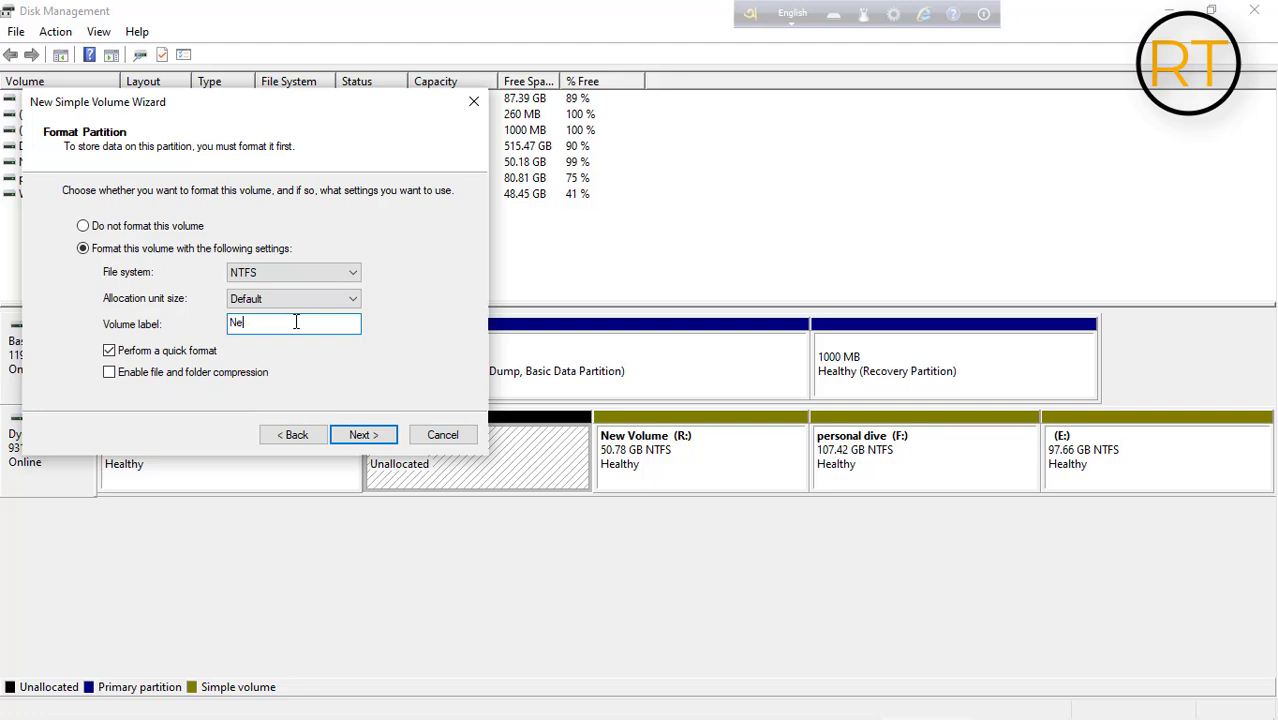
{"action": "type", "text": "robi2"}
{"action": "left_click", "coordinate": [362, 436]}
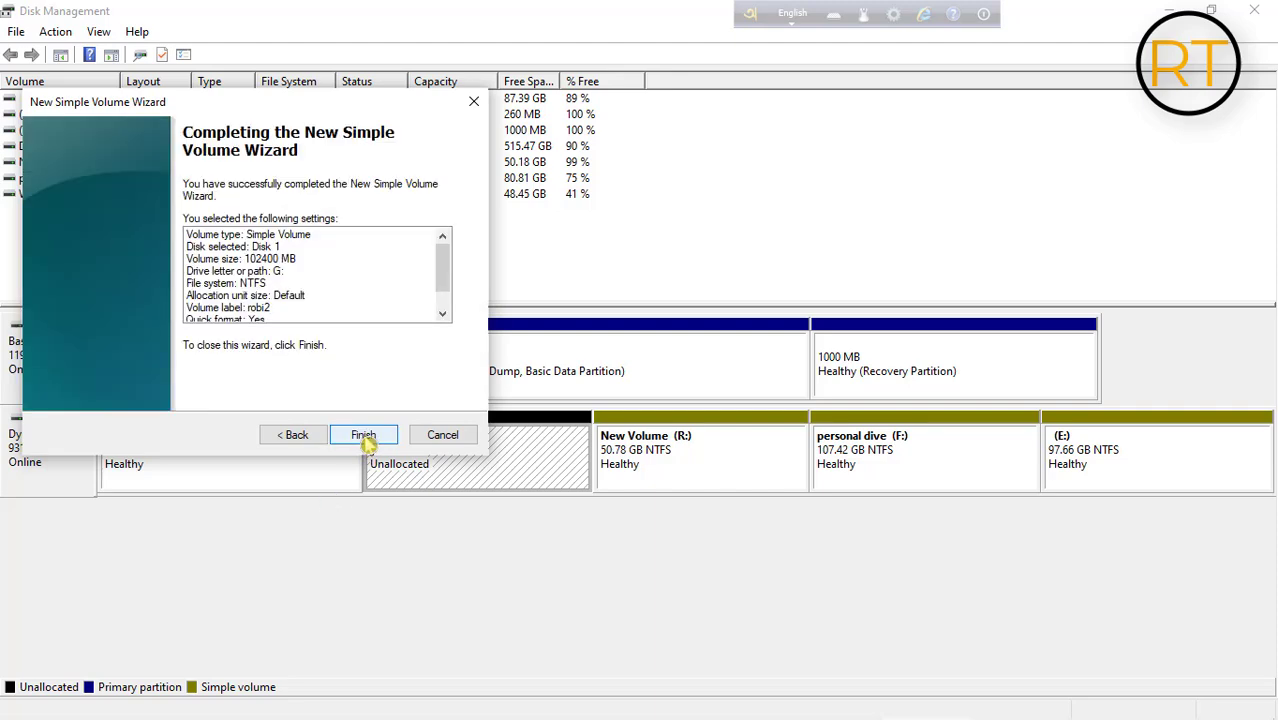
{"action": "left_click", "coordinate": [365, 438]}
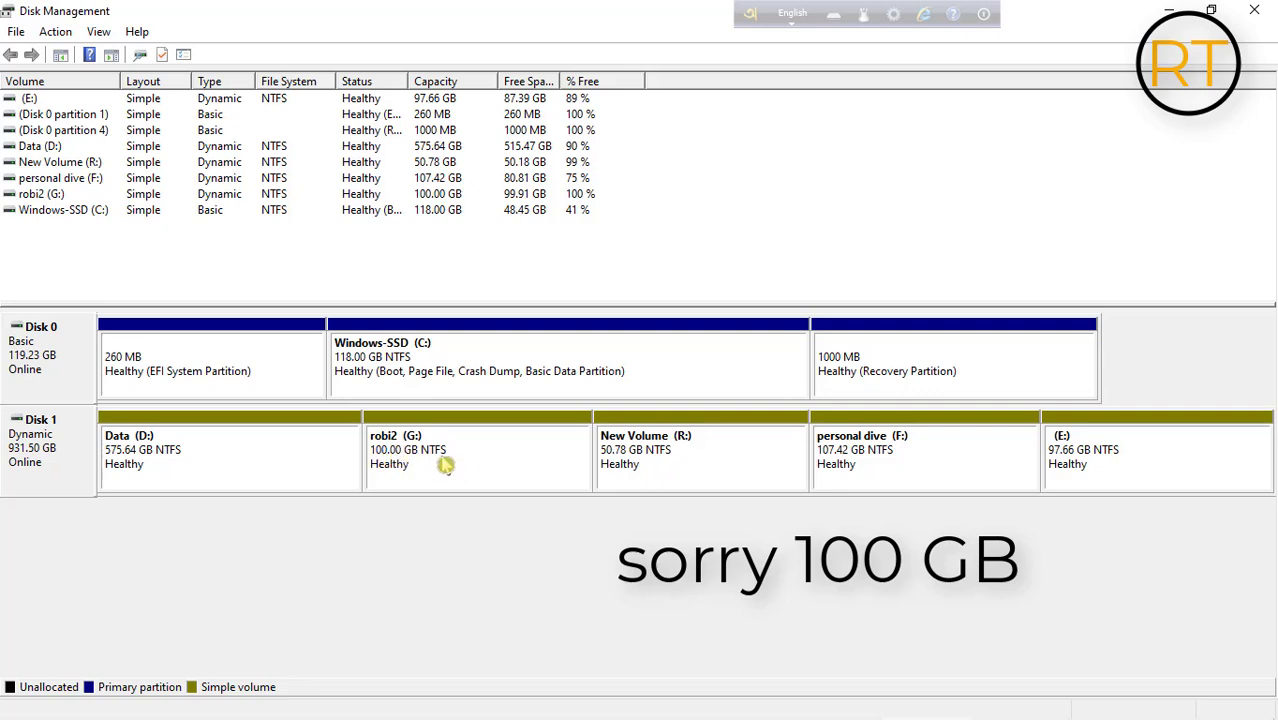
- Minimize Disk Management, close Calculator, and view the new G: drive in the PC's drive overview
{"action": "left_click", "coordinate": [1168, 12]}
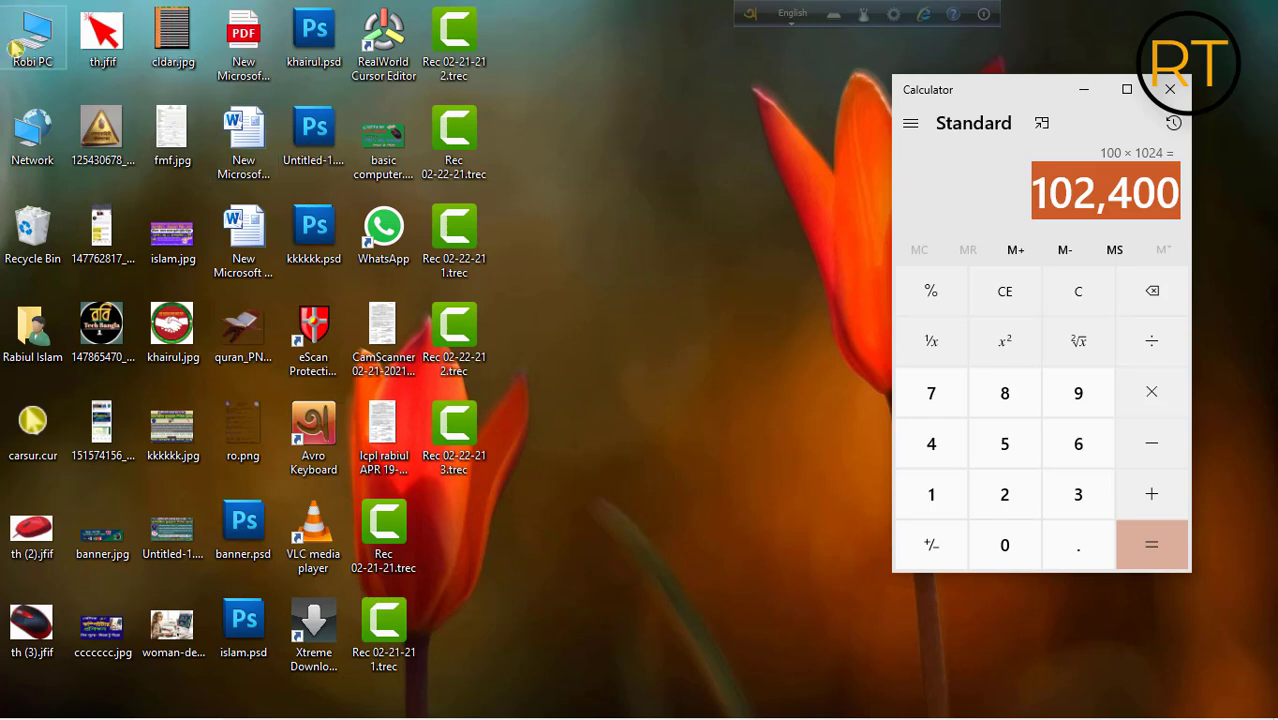
{"action": "left_click", "coordinate": [1172, 95]}
{"action": "double_click", "coordinate": [38, 50]}
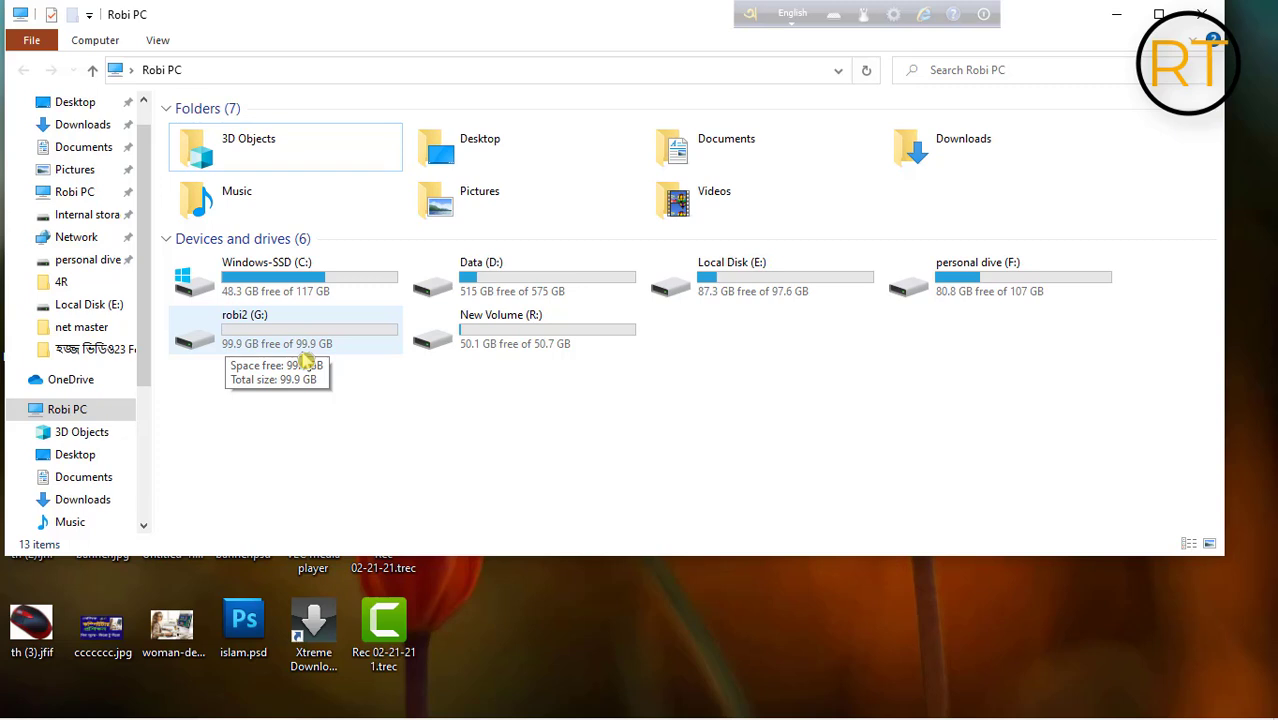
- Return to Disk Management and delete the 100 GB G: volume on Disk 1, confirming the deletion
{"action": "mouse_move", "coordinate": [925, 706]}
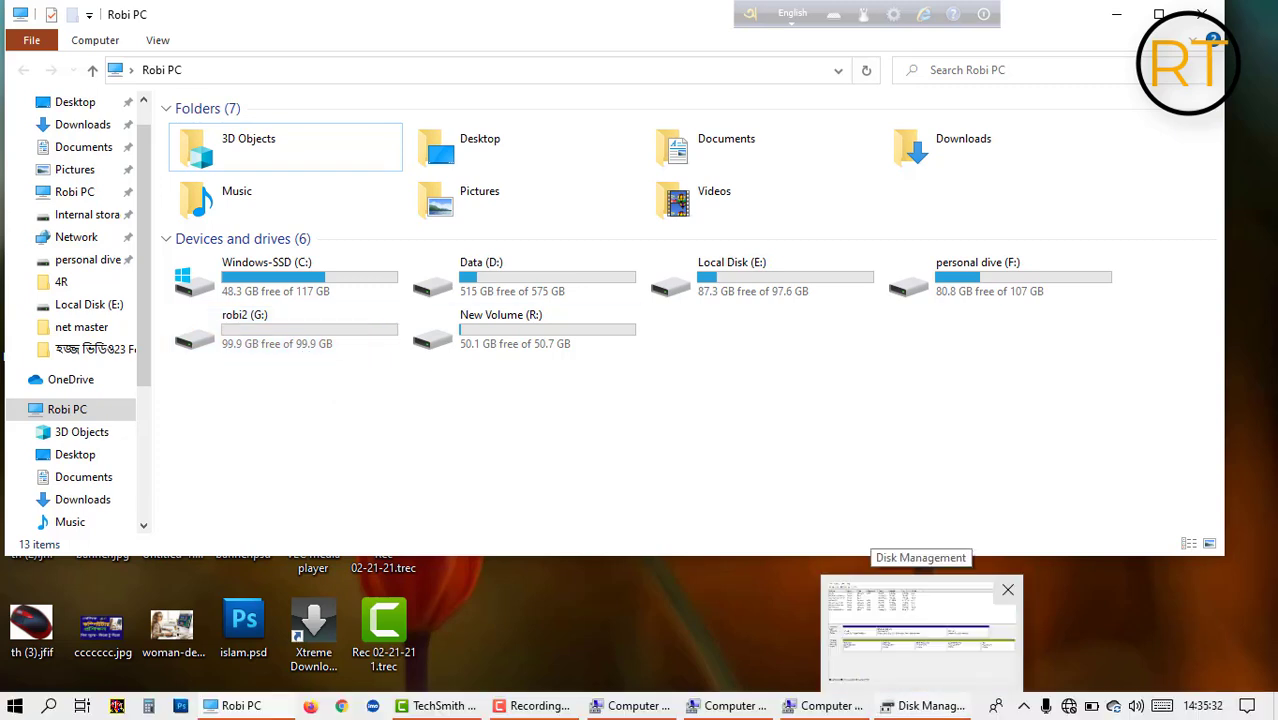
{"action": "left_click", "coordinate": [927, 706]}
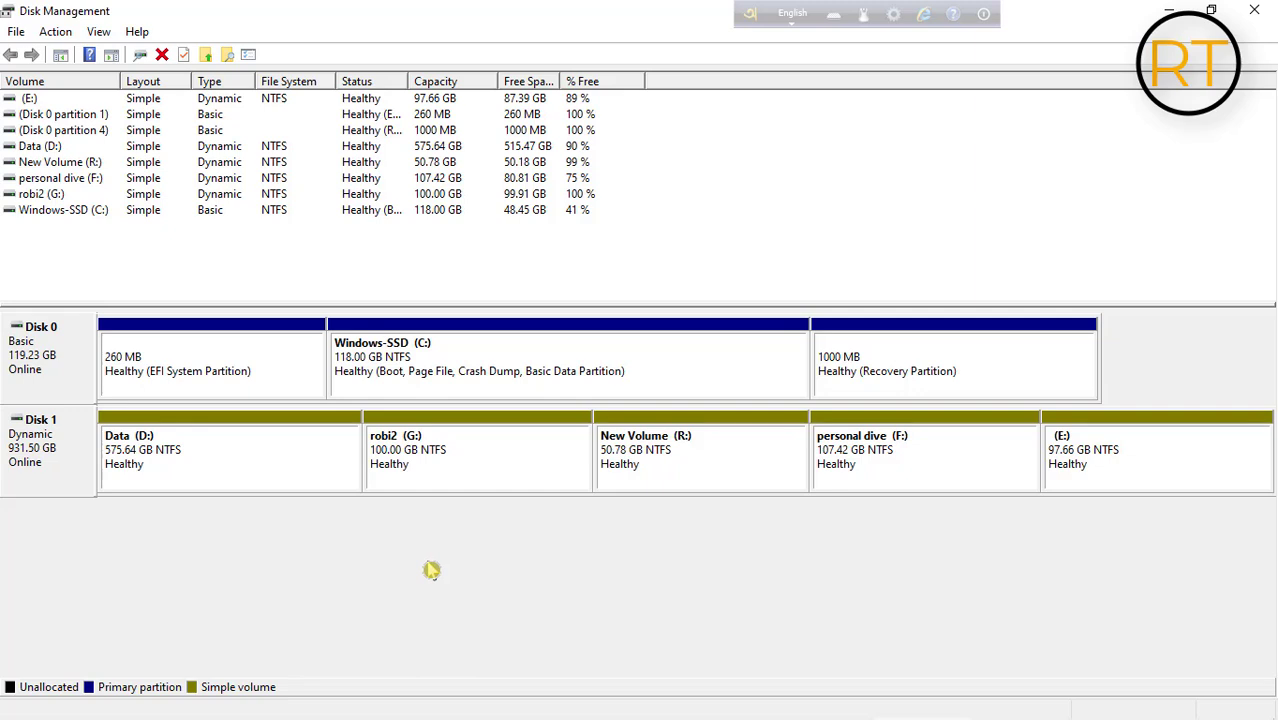
{"action": "right_click", "coordinate": [490, 479]}
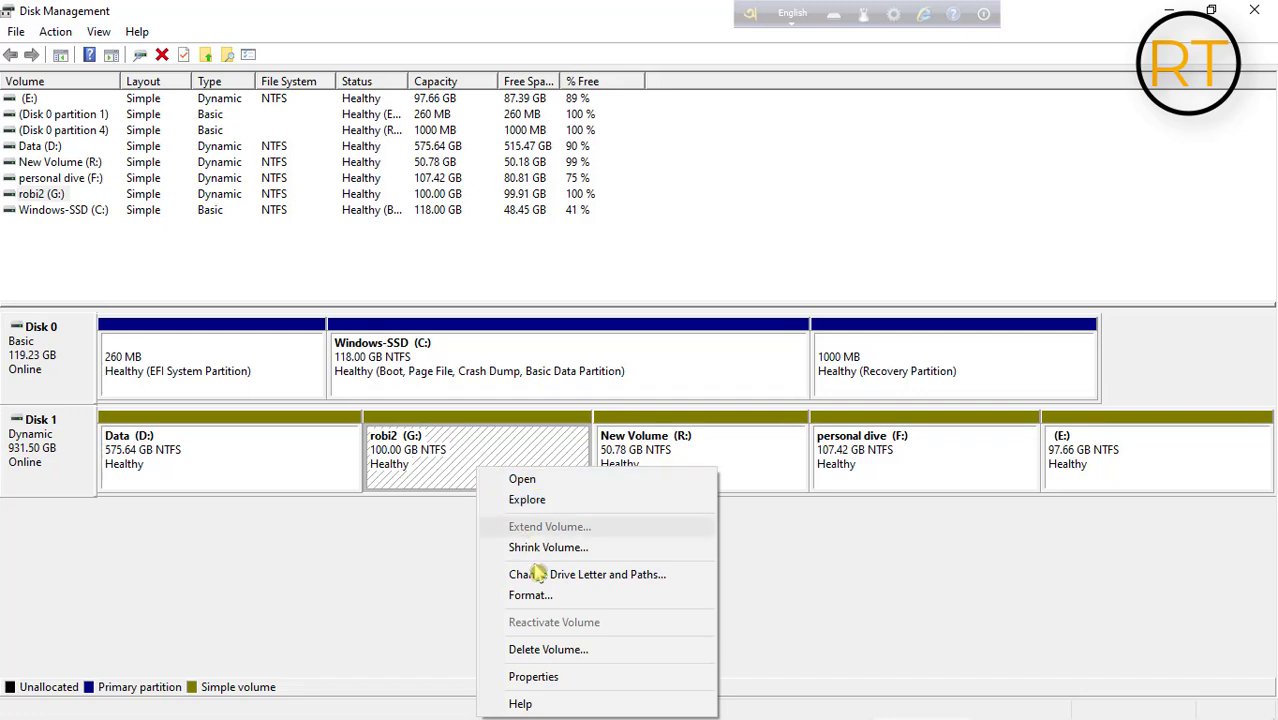
{"action": "left_click", "coordinate": [566, 651]}
{"action": "left_click", "coordinate": [712, 436]}
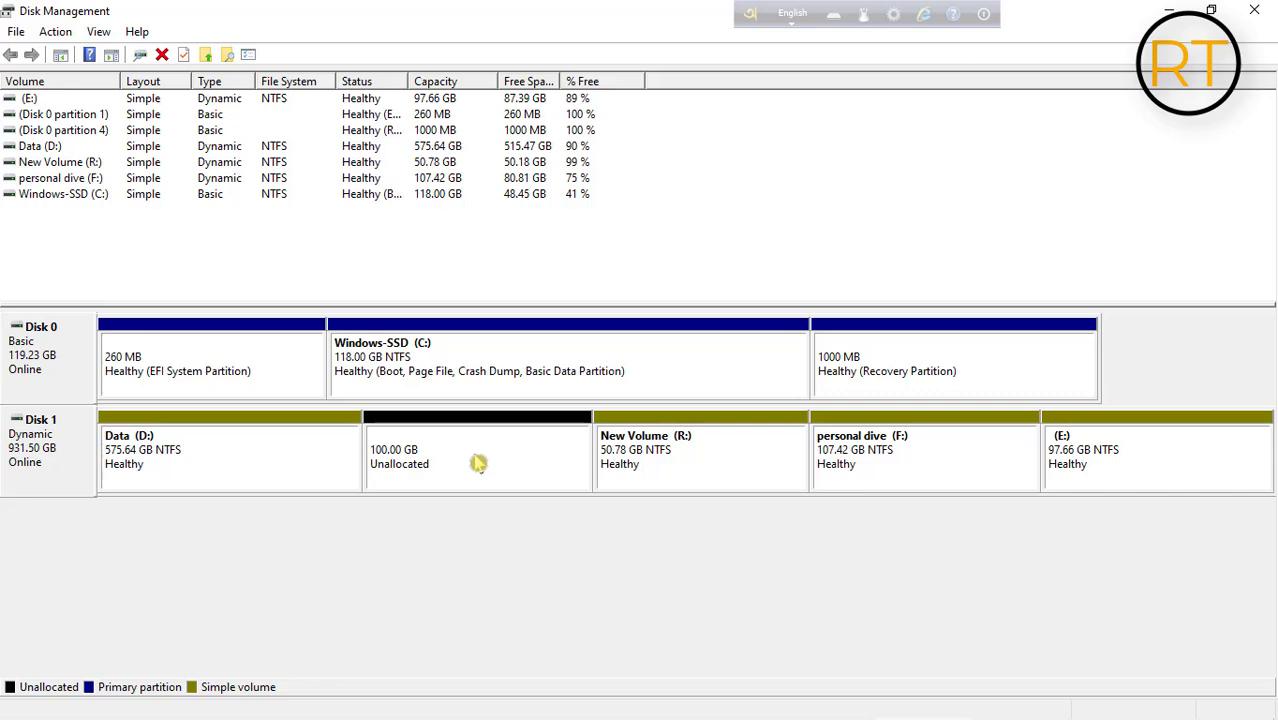
- Extend the Data (D:) volume with Disk 1's 100 GB of unallocated space, and close Disk Management and the drive overview
{"action": "right_click", "coordinate": [207, 464]}
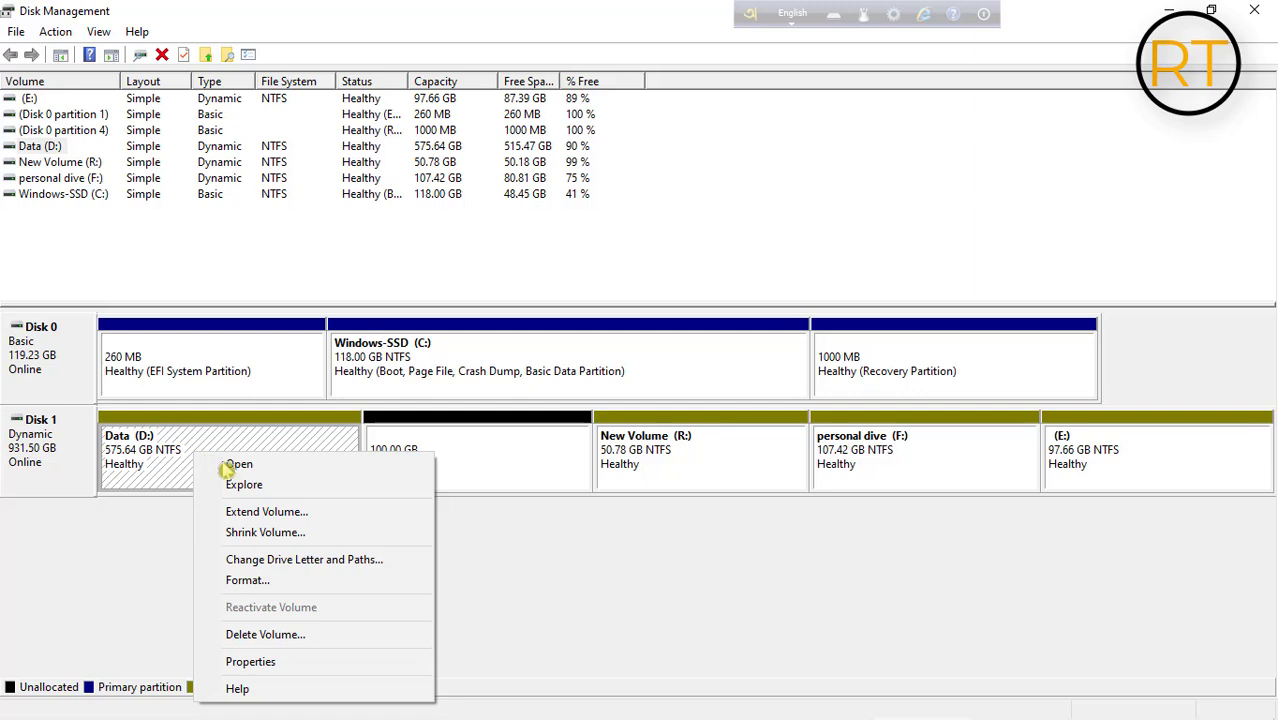
{"action": "left_click", "coordinate": [296, 512]}
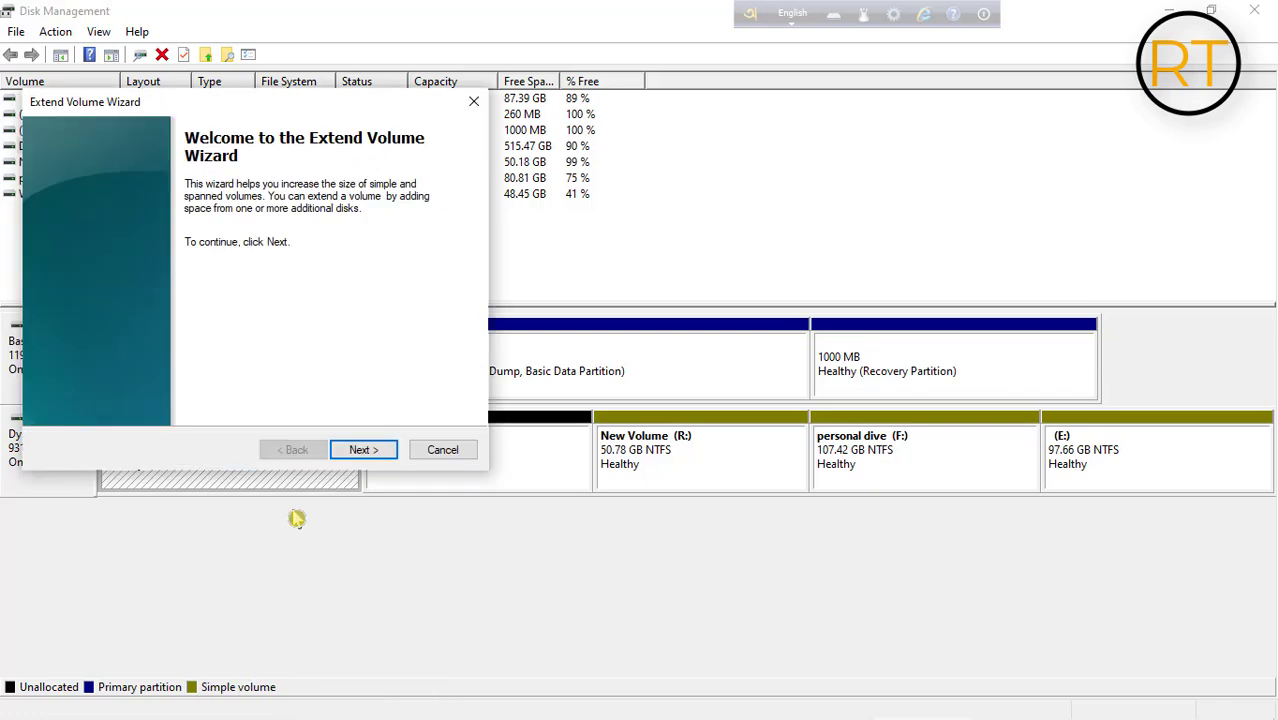
{"action": "left_click", "coordinate": [372, 453]}
{"action": "left_click", "coordinate": [366, 450]}
{"action": "left_click", "coordinate": [366, 452]}
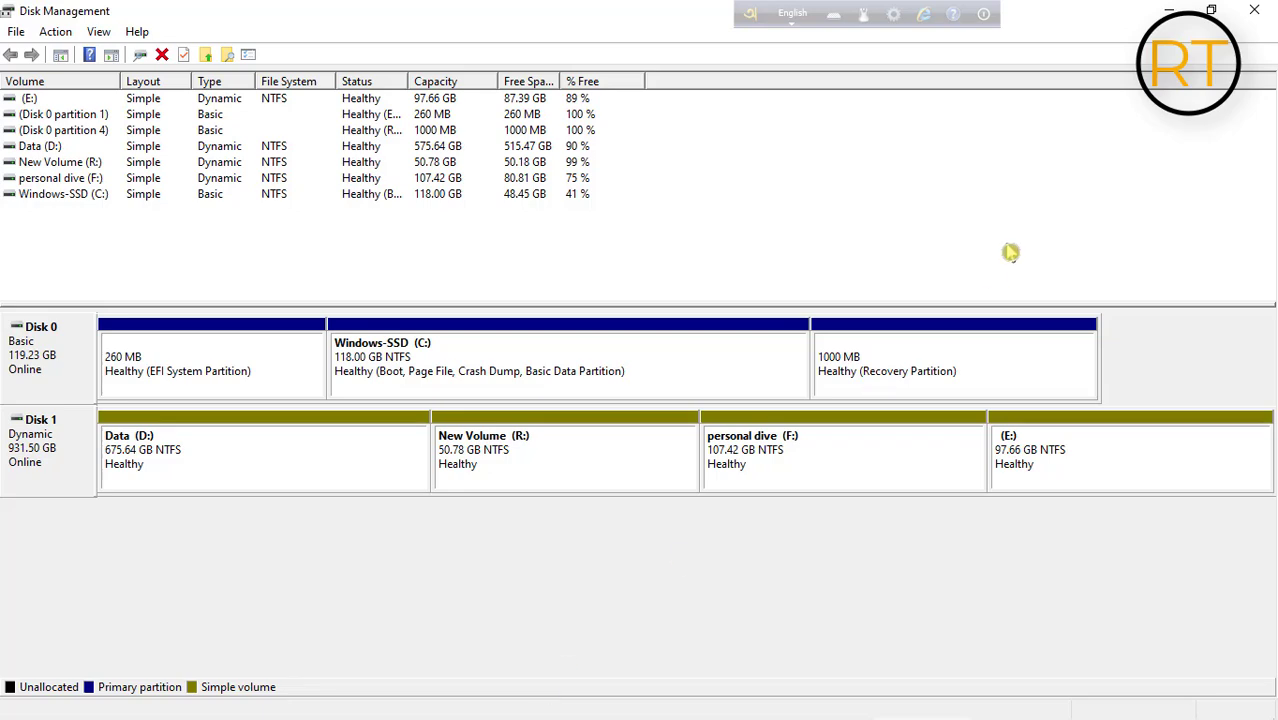
{"action": "left_click", "coordinate": [1263, 18]}
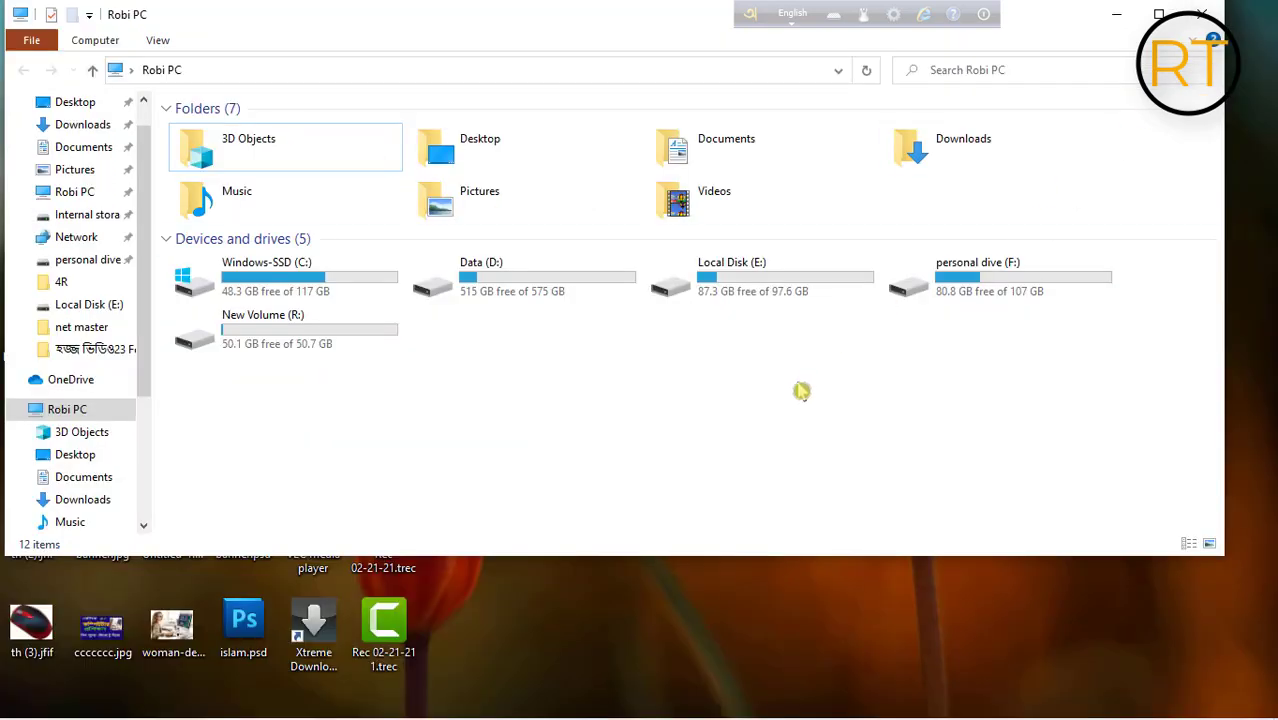
{"action": "left_click", "coordinate": [1203, 14]}
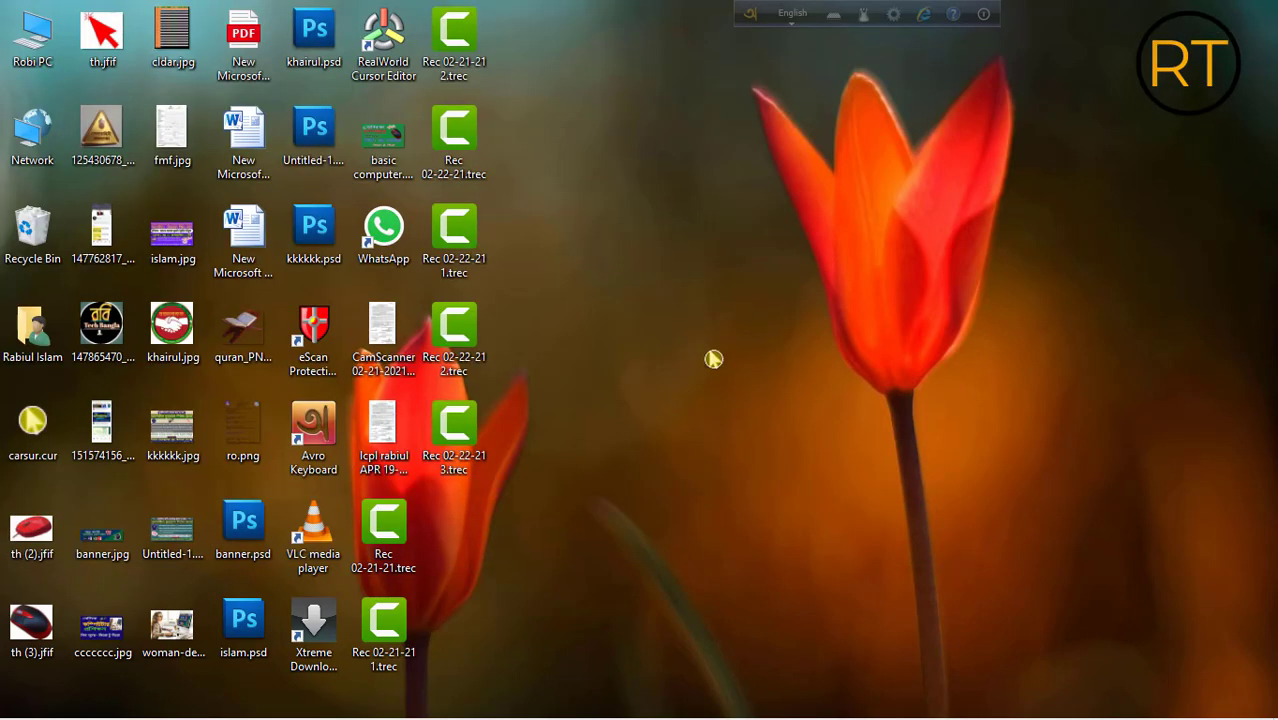